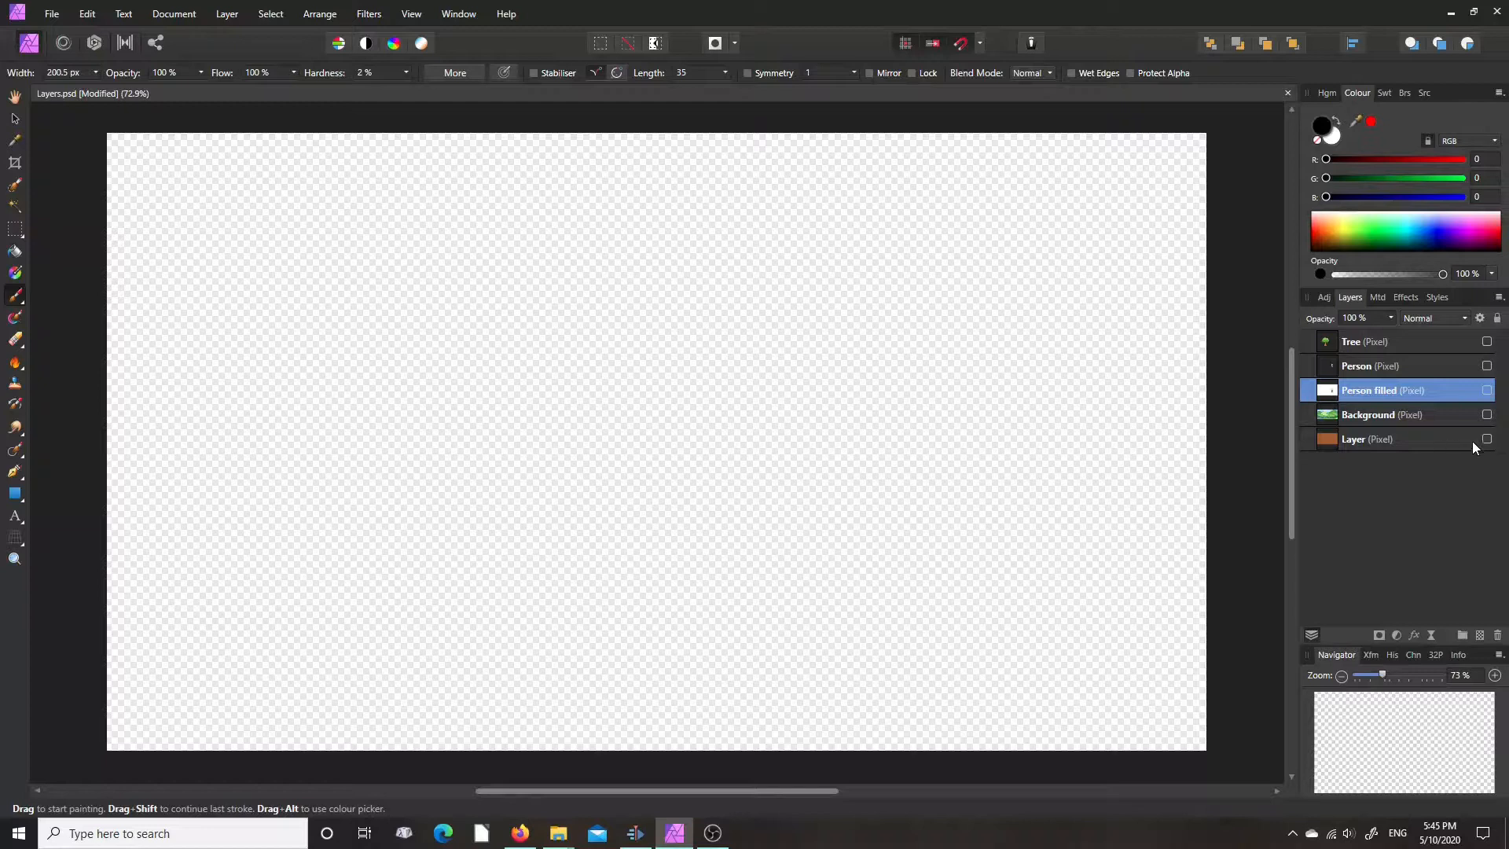
# - Show and hide each layer in turn, from the brick-textured Layer up to Tree, to examine its contents separately
pyautogui.click(14, 97)
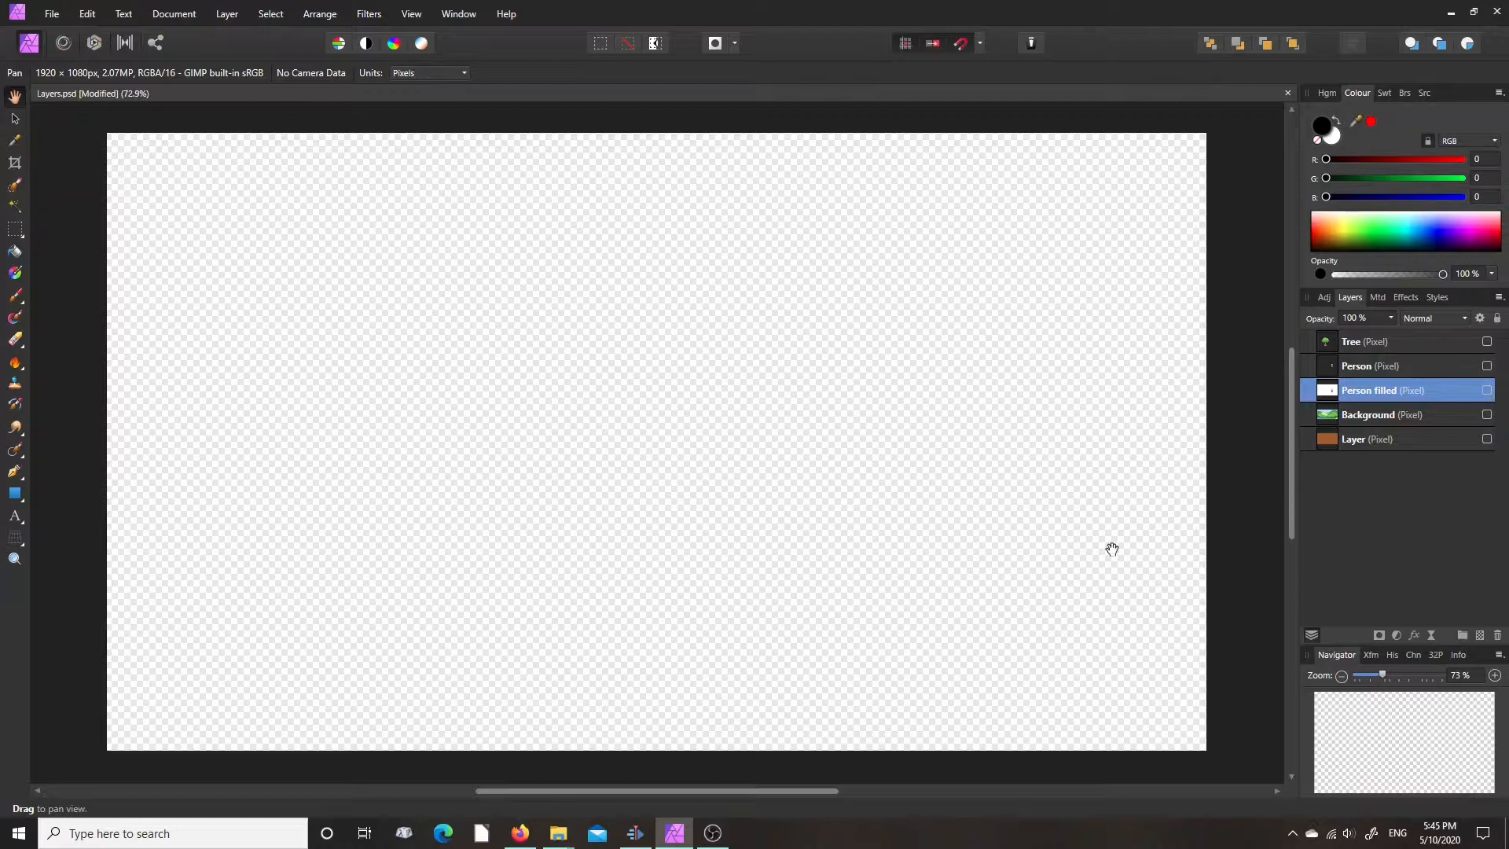
pyautogui.click(1487, 439)
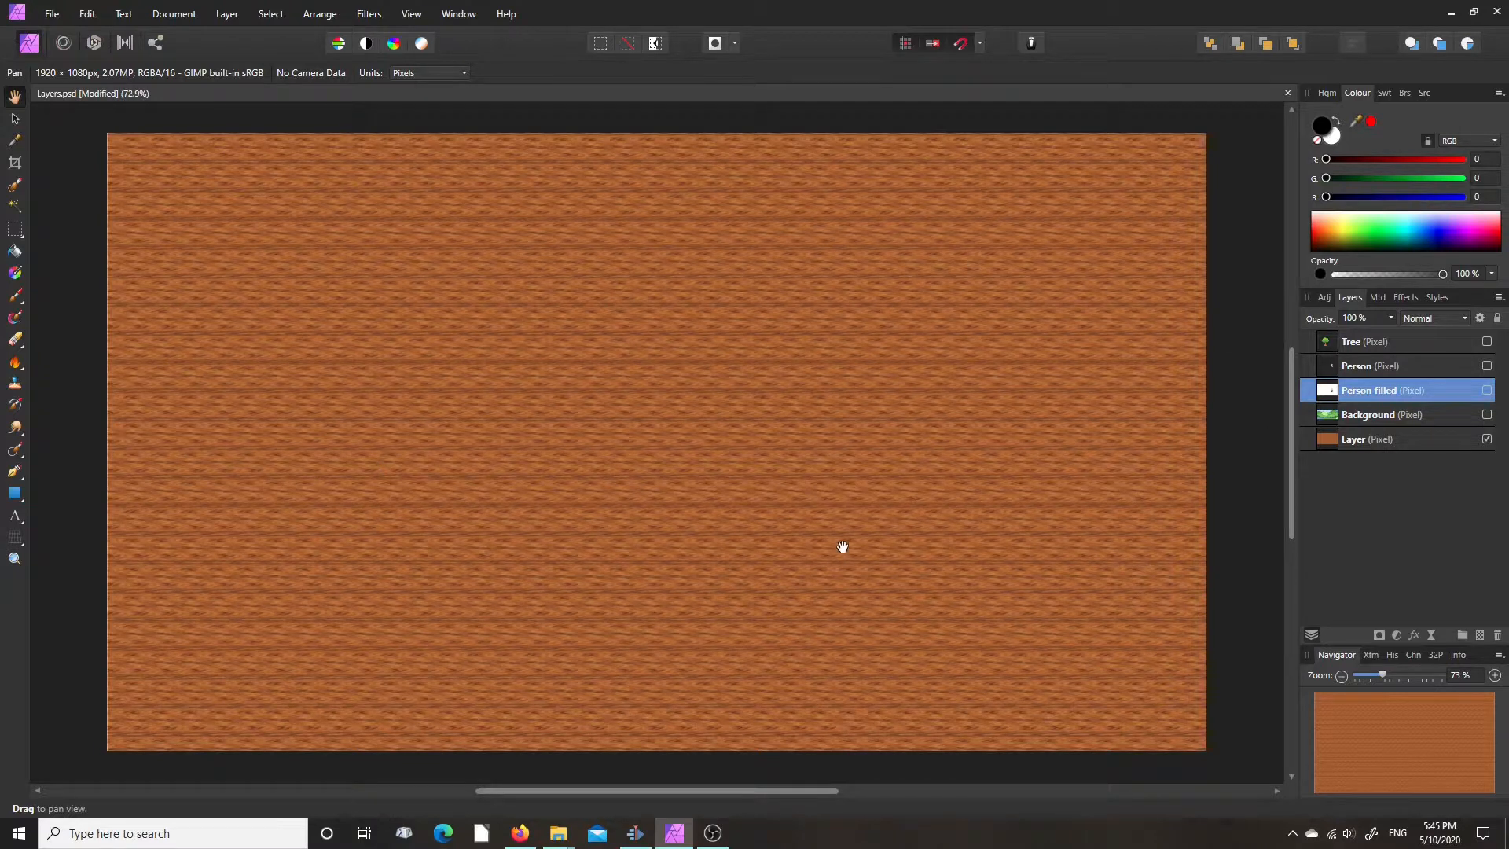
pyautogui.click(1488, 439)
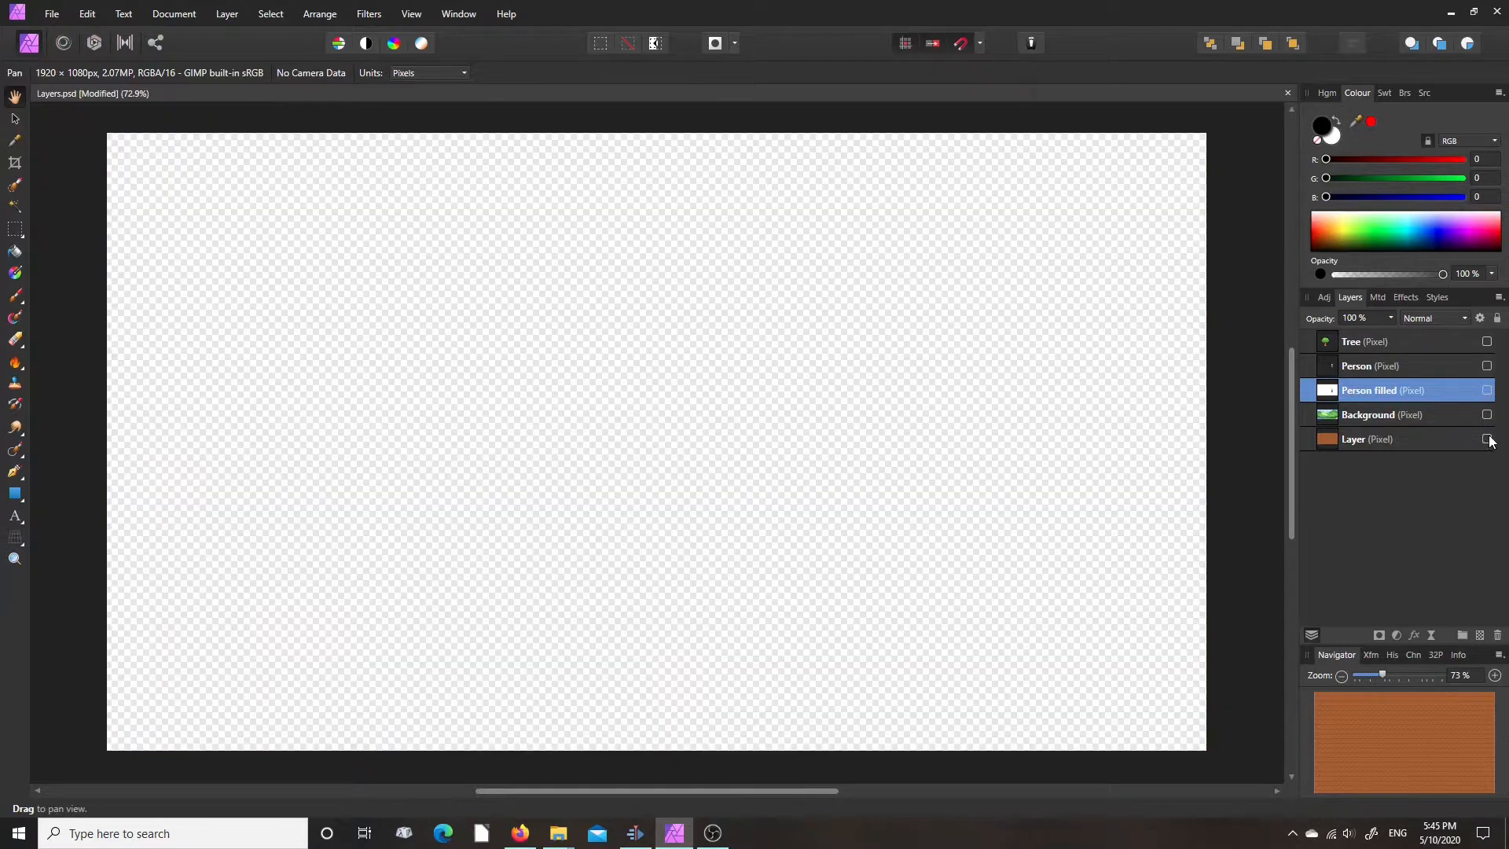
pyautogui.click(1487, 415)
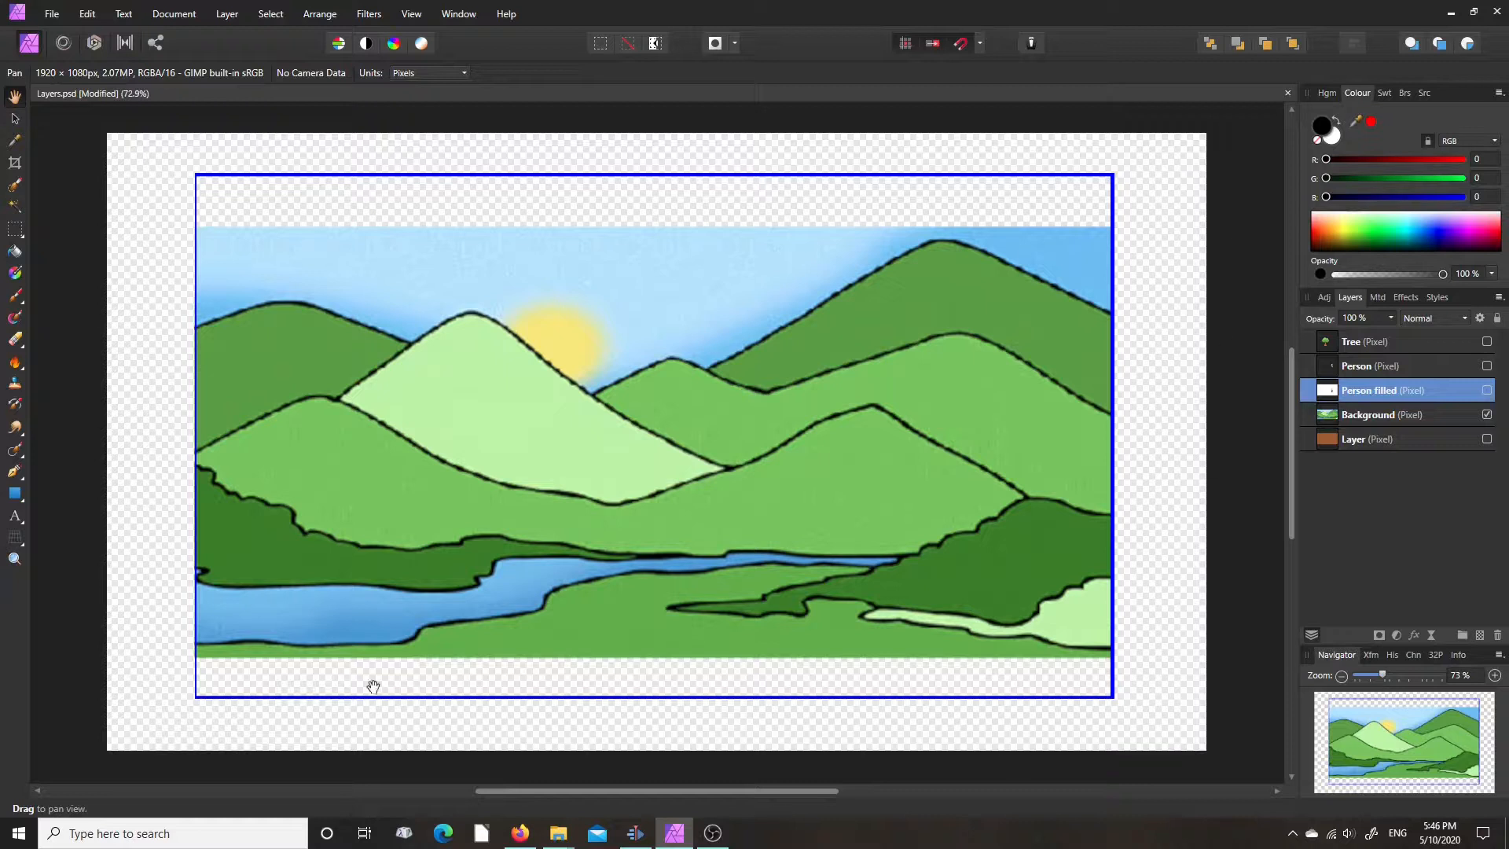
pyautogui.click(1487, 414)
pyautogui.click(1486, 390)
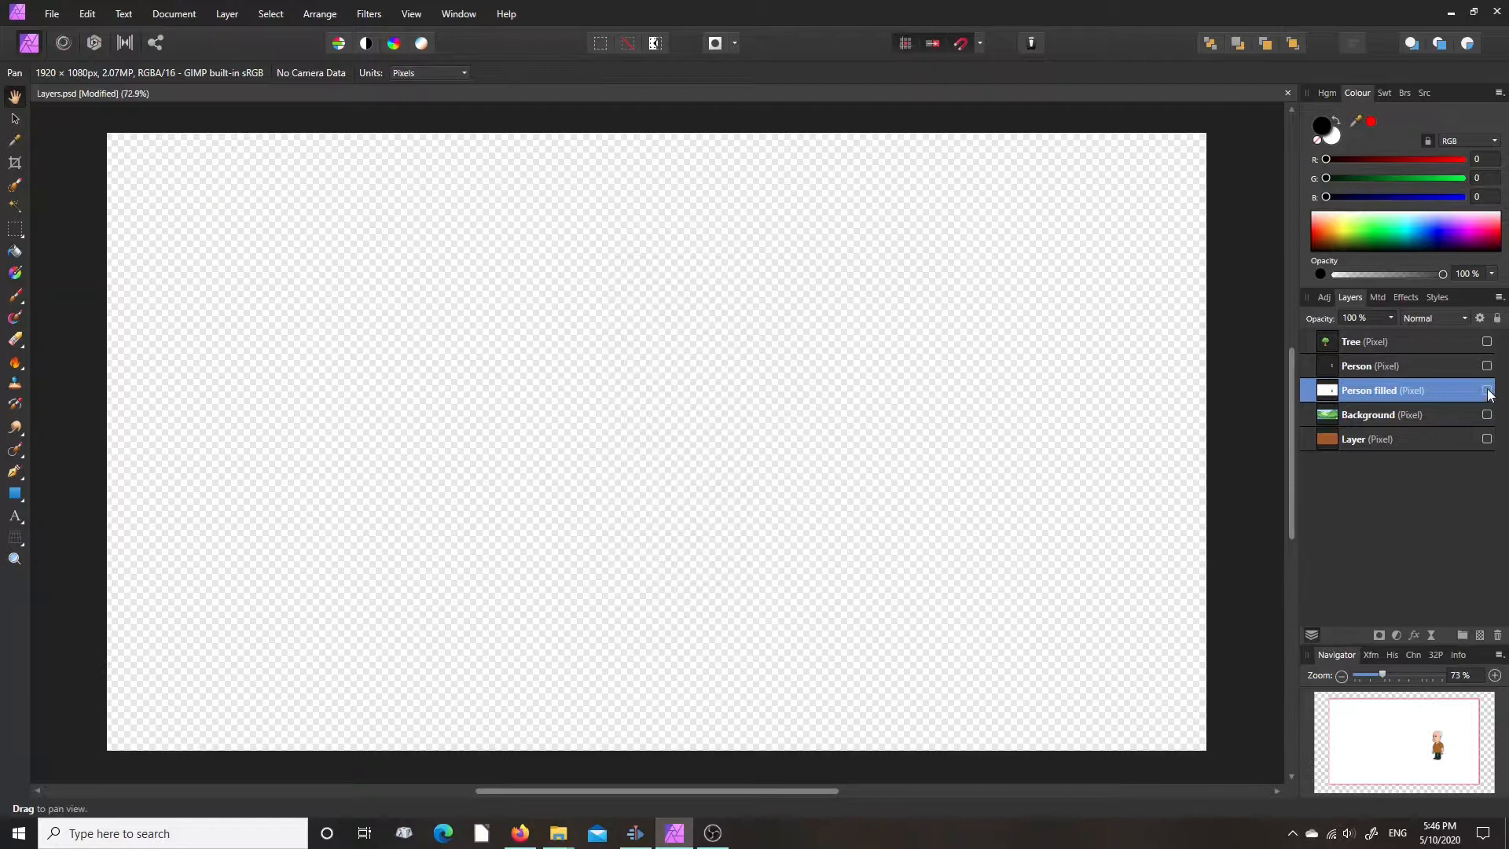
pyautogui.click(1487, 390)
pyautogui.click(1487, 365)
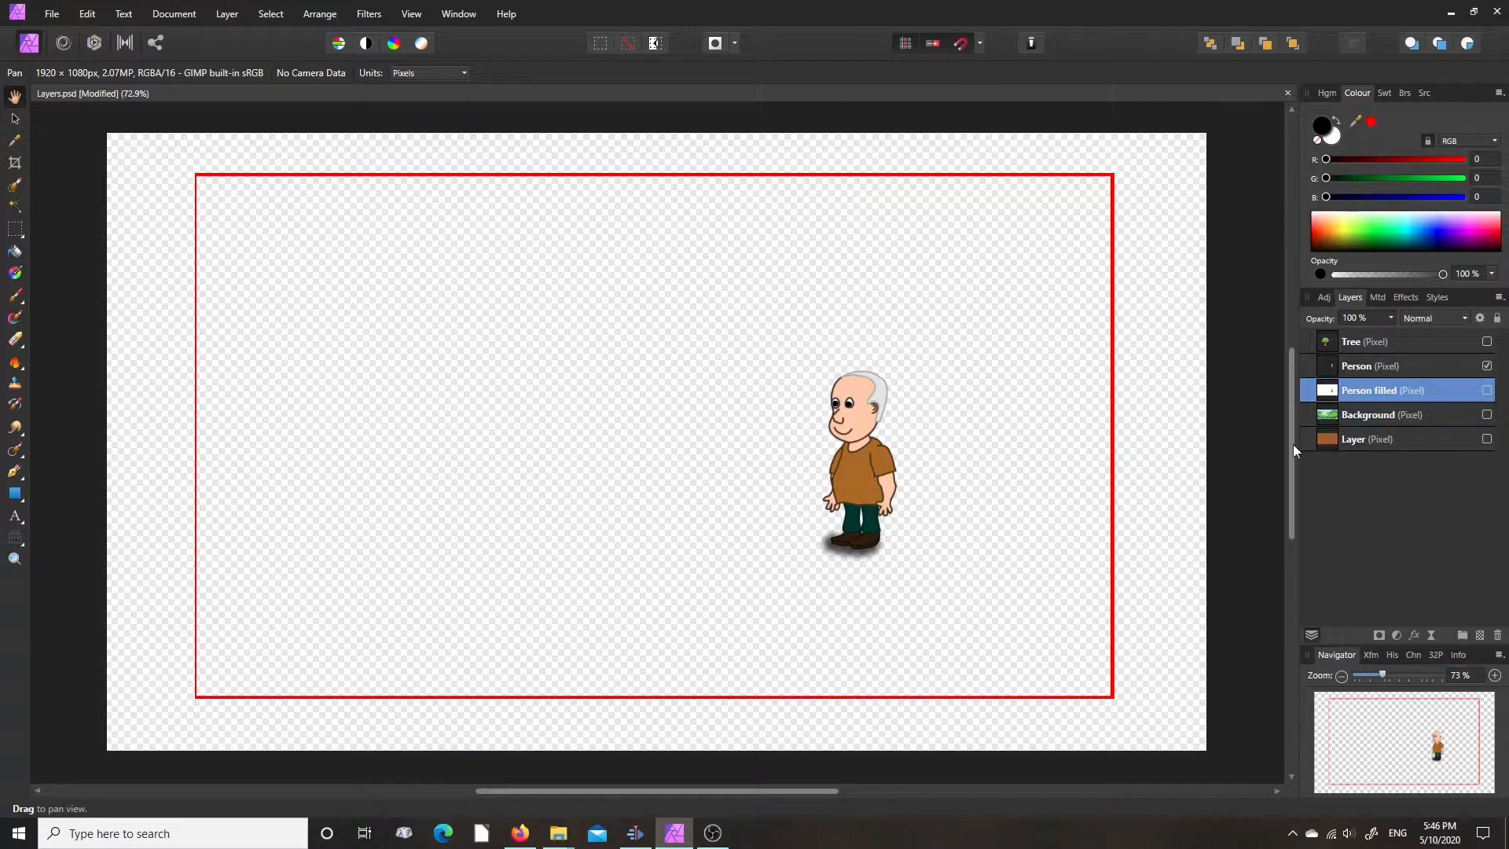
pyautogui.click(1487, 366)
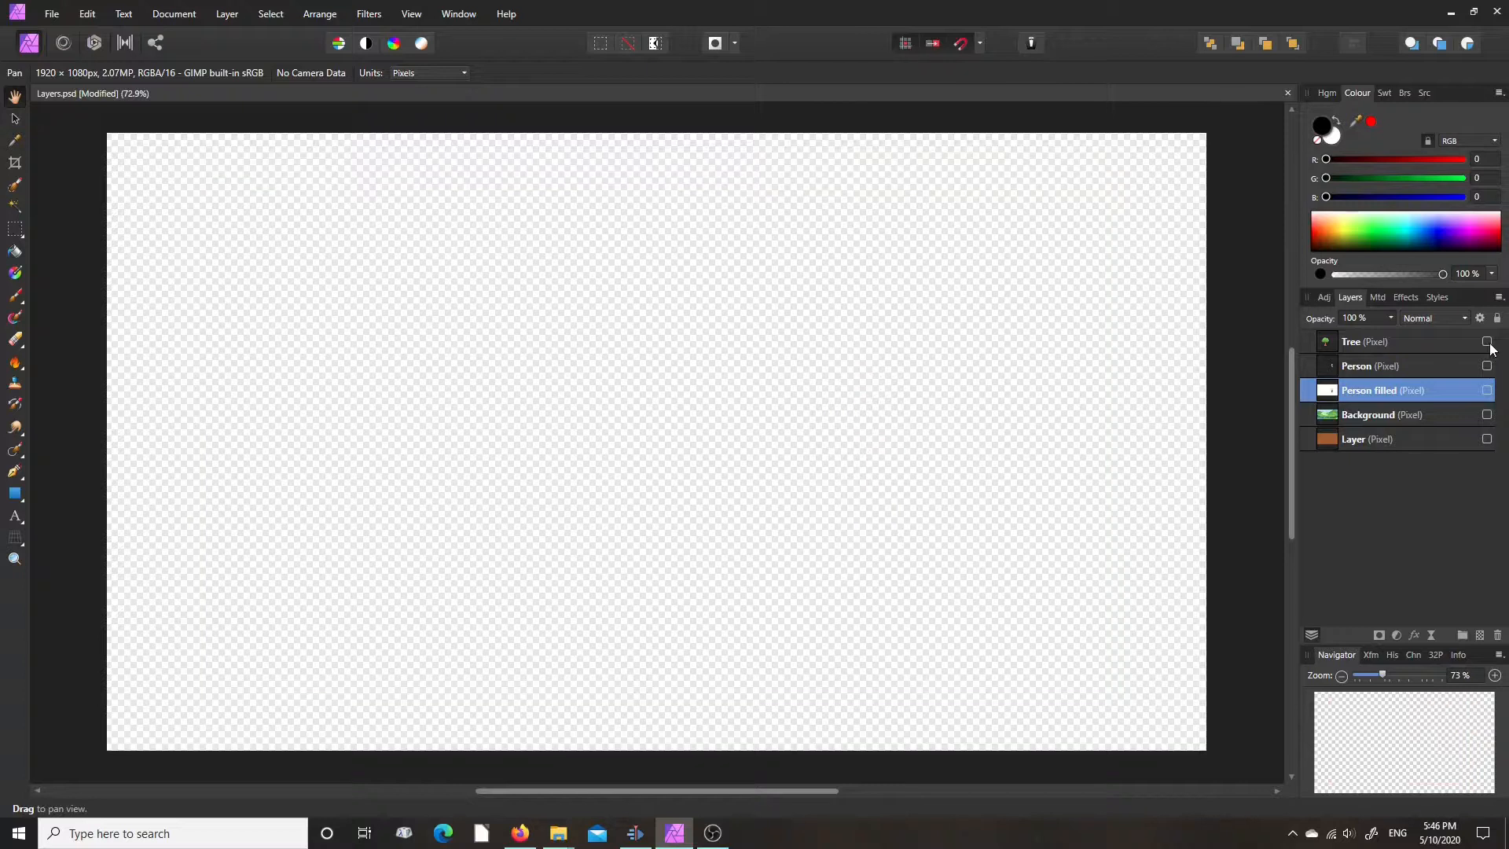
pyautogui.click(1486, 341)
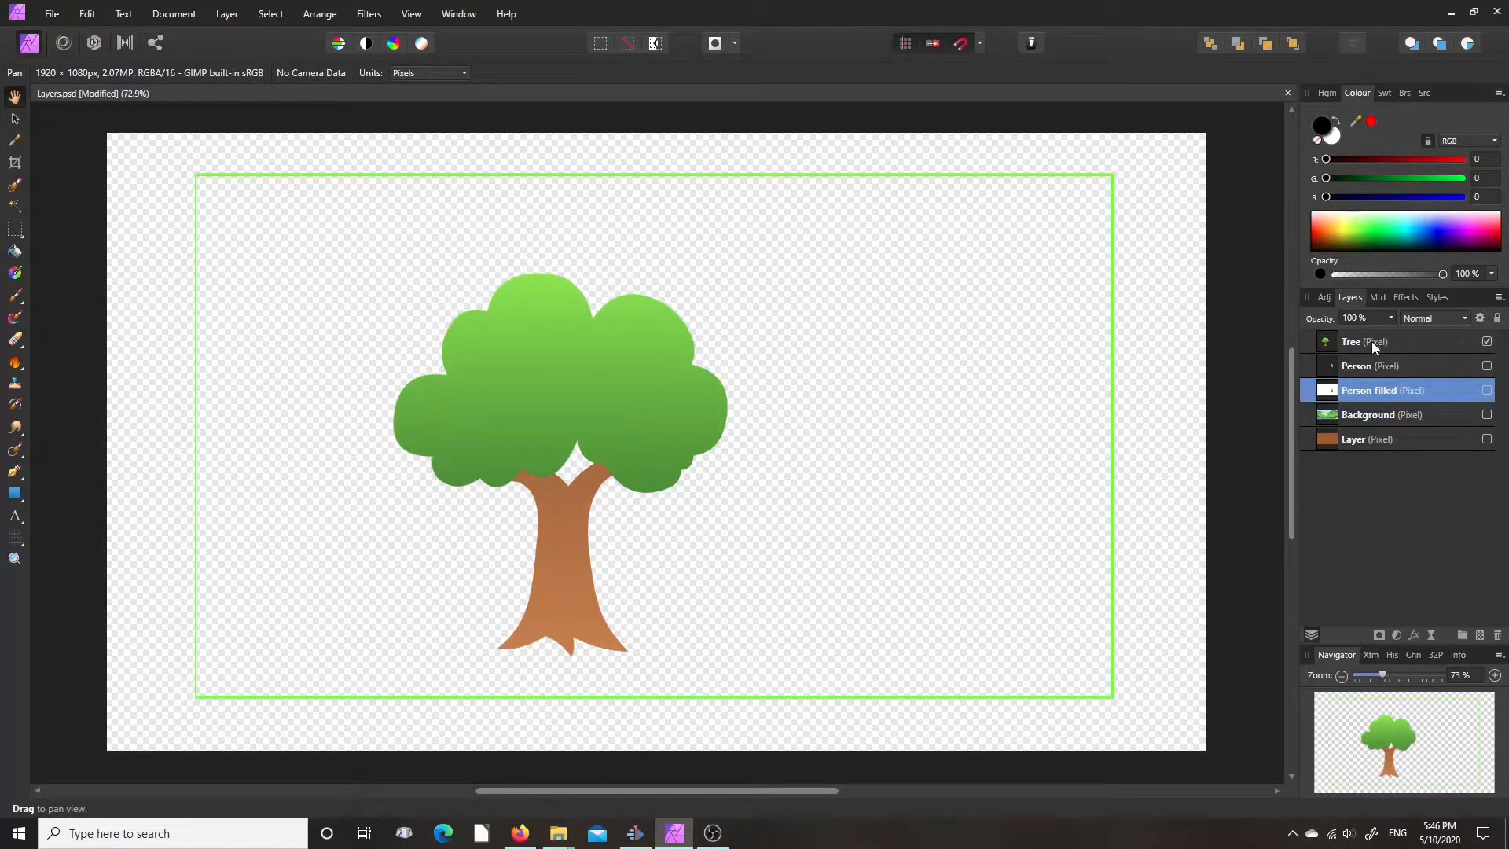
pyautogui.click(1486, 341)
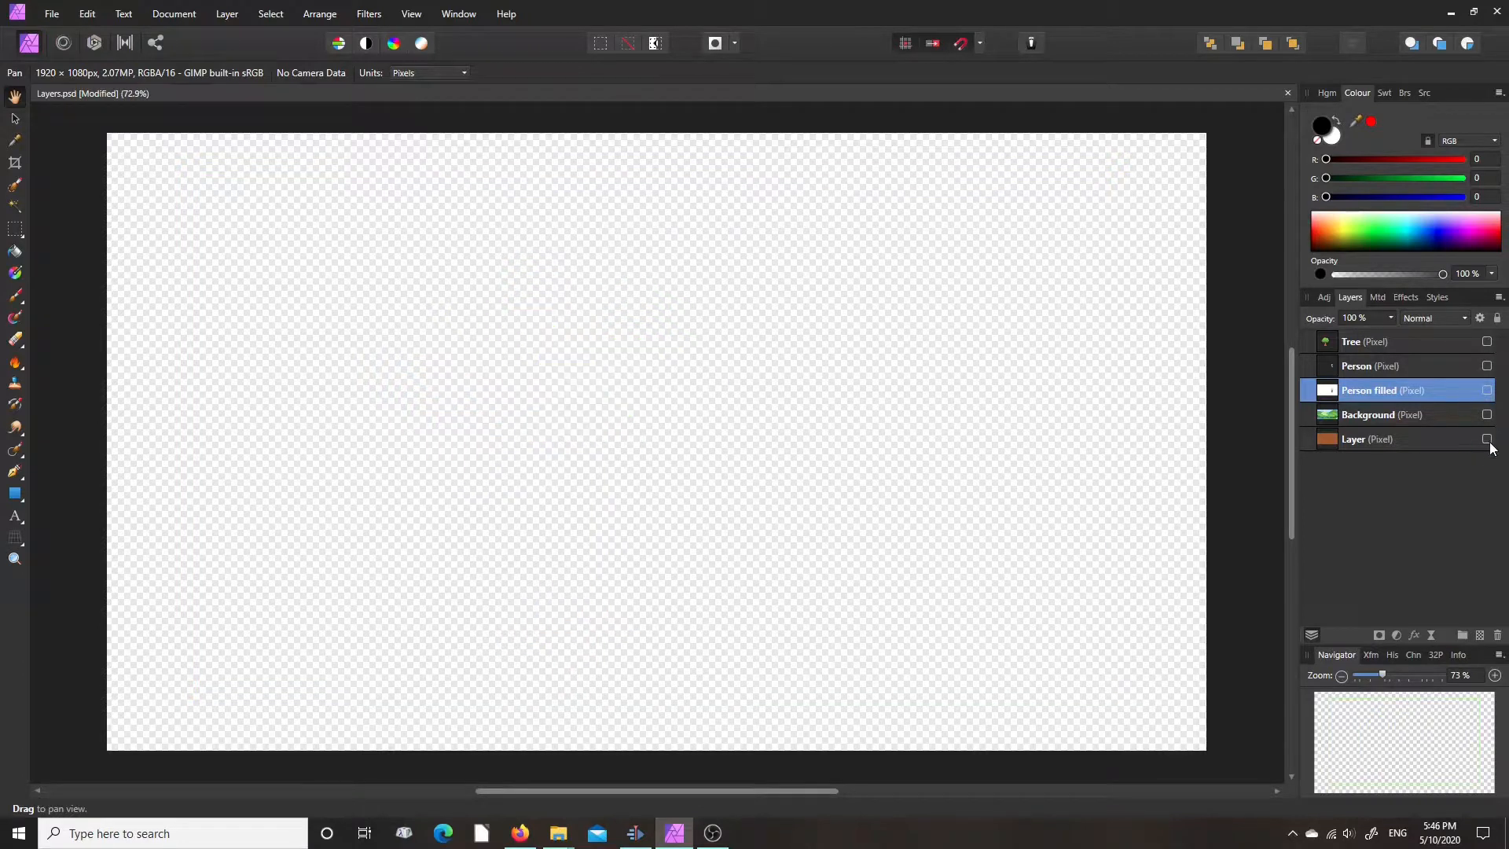
# - Make the Tree, Layer, Background and Person layers visible together, leaving Person filled hidden
pyautogui.click(1488, 342)
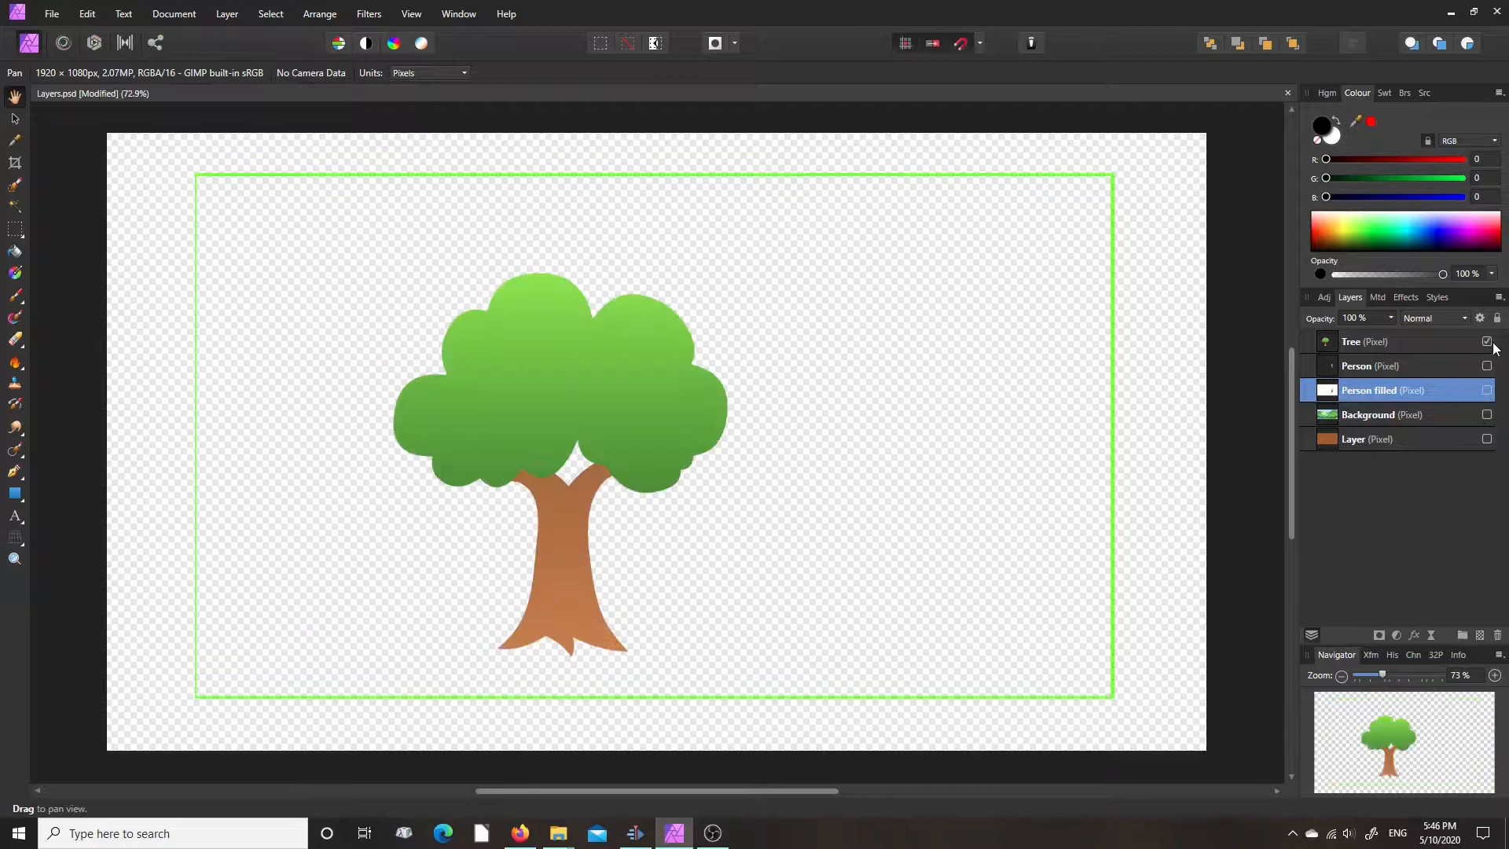
pyautogui.click(1487, 439)
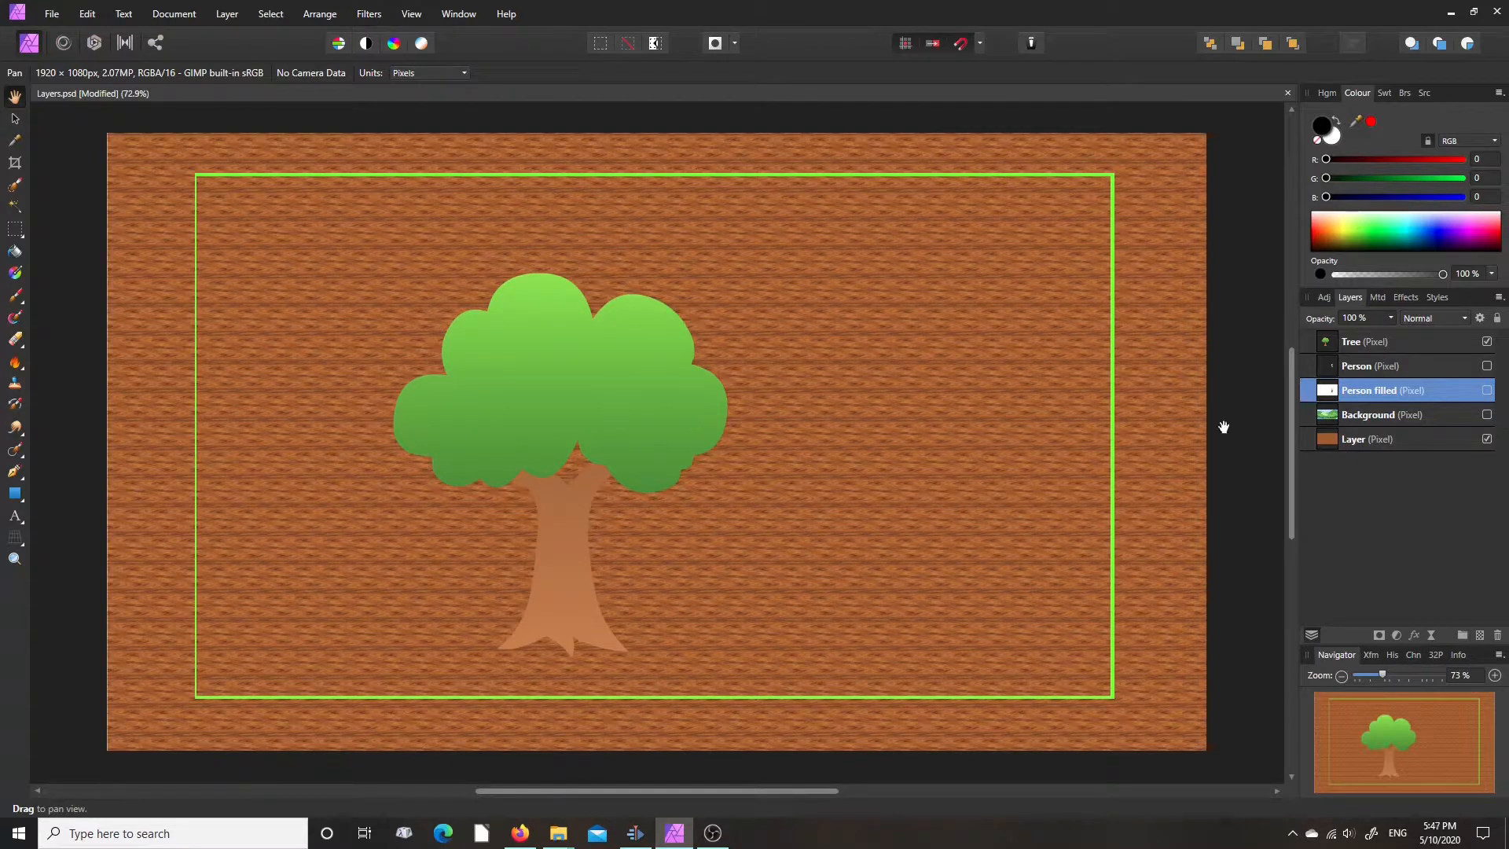
pyautogui.click(1487, 415)
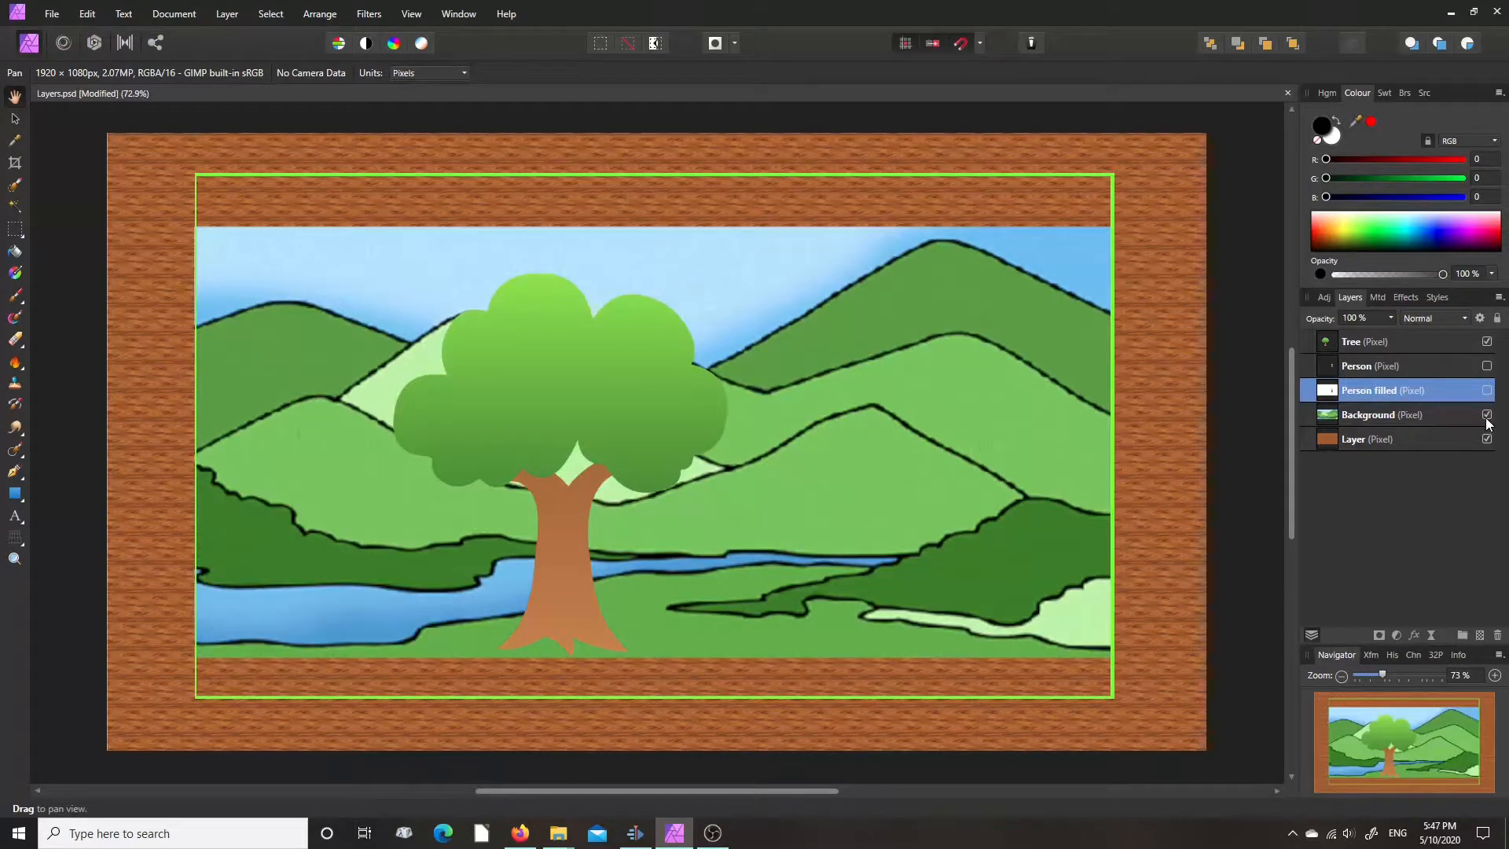
pyautogui.click(1487, 365)
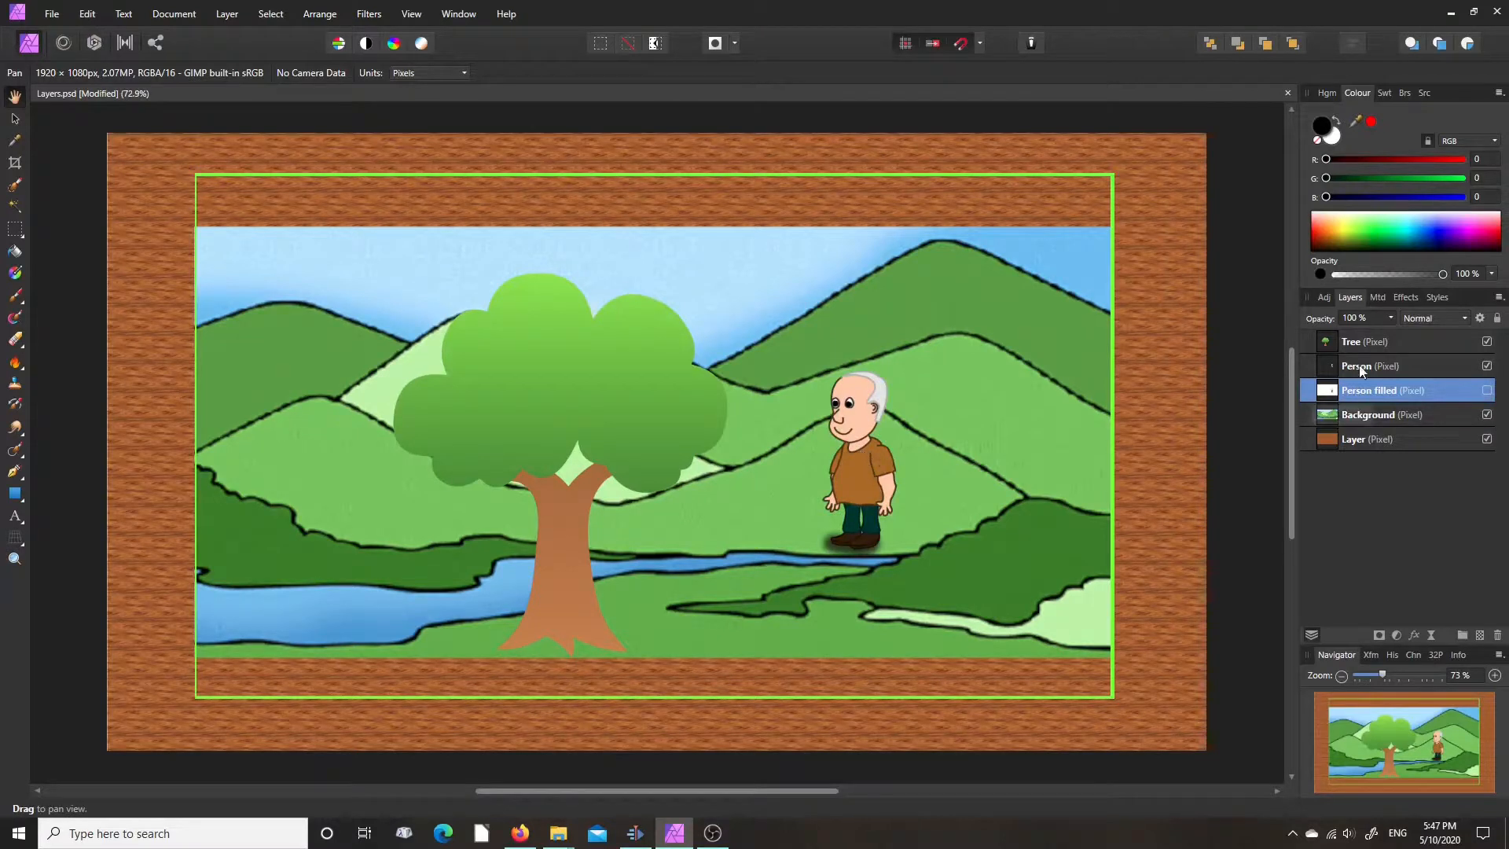
# - Try moving the Tree layer up beside the person with the Move Tool, and undo the move
pyautogui.click(1354, 341)
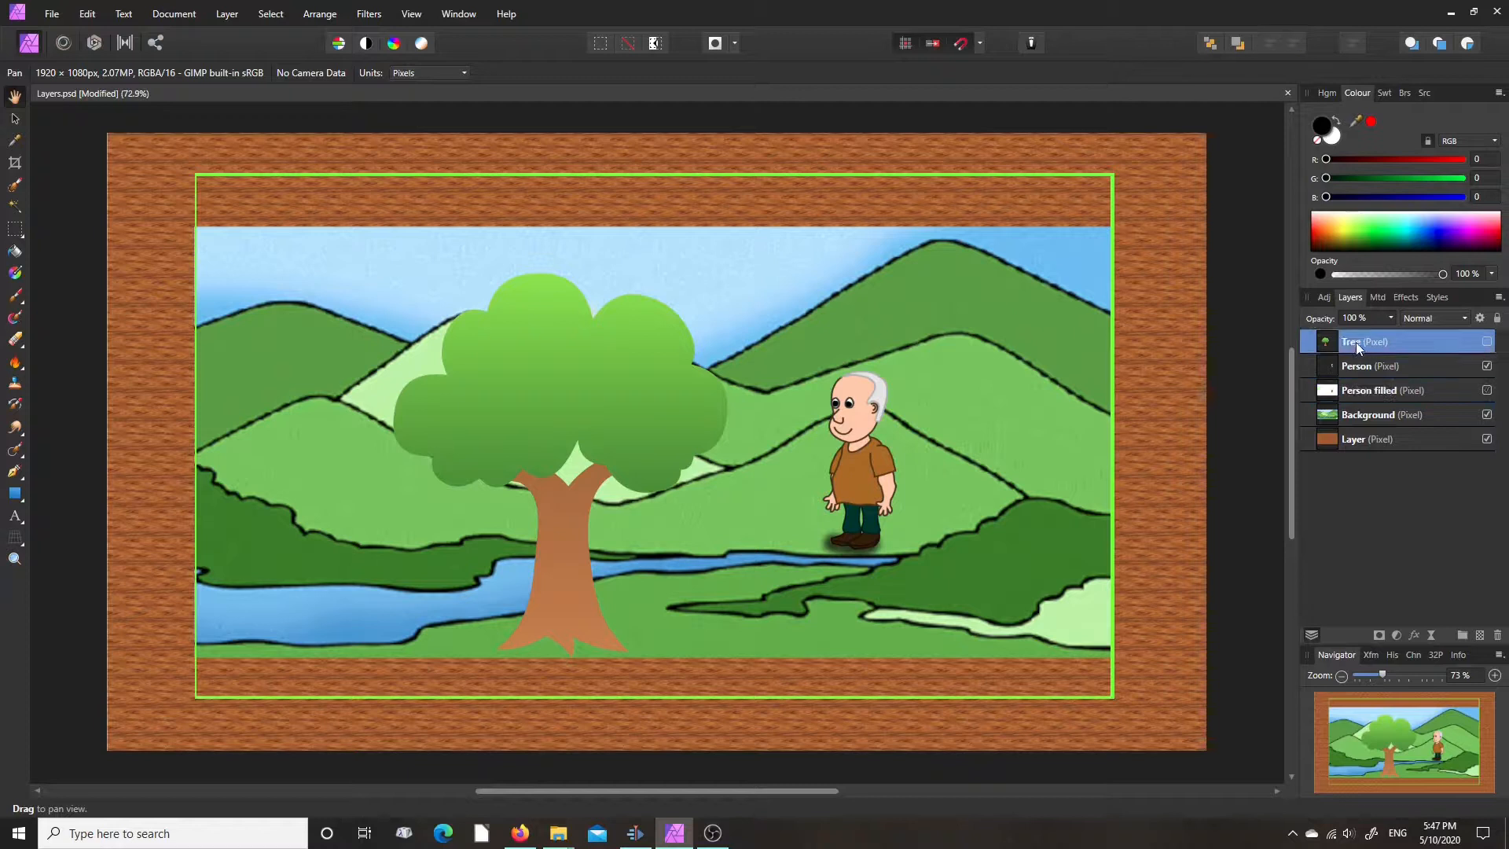
pyautogui.click(13, 120)
pyautogui.moveTo(557, 392); pyautogui.dragTo(948, 265)
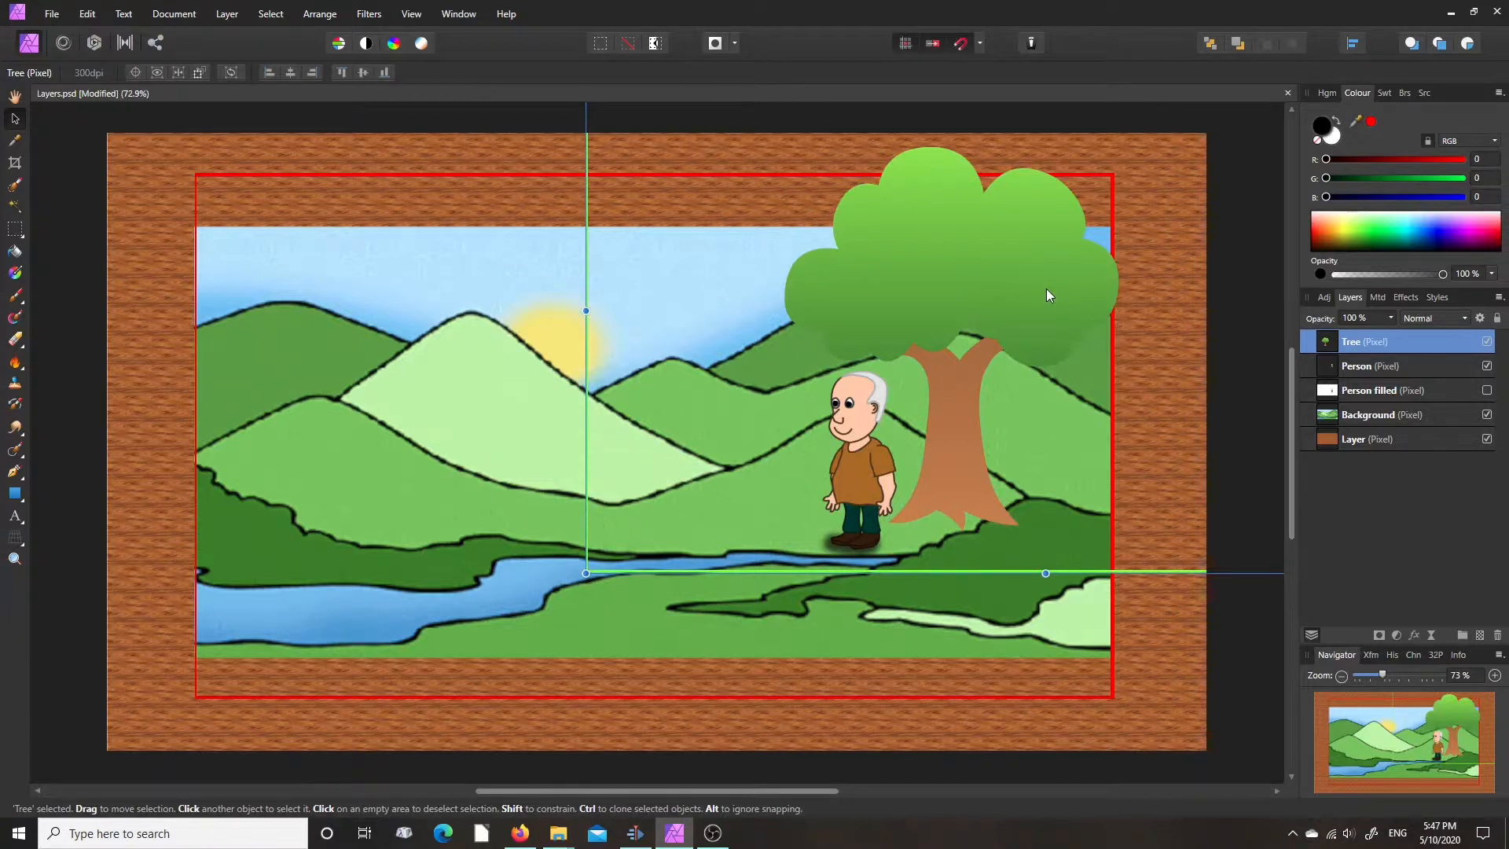
pyautogui.hotkey('ctrl', 'z')
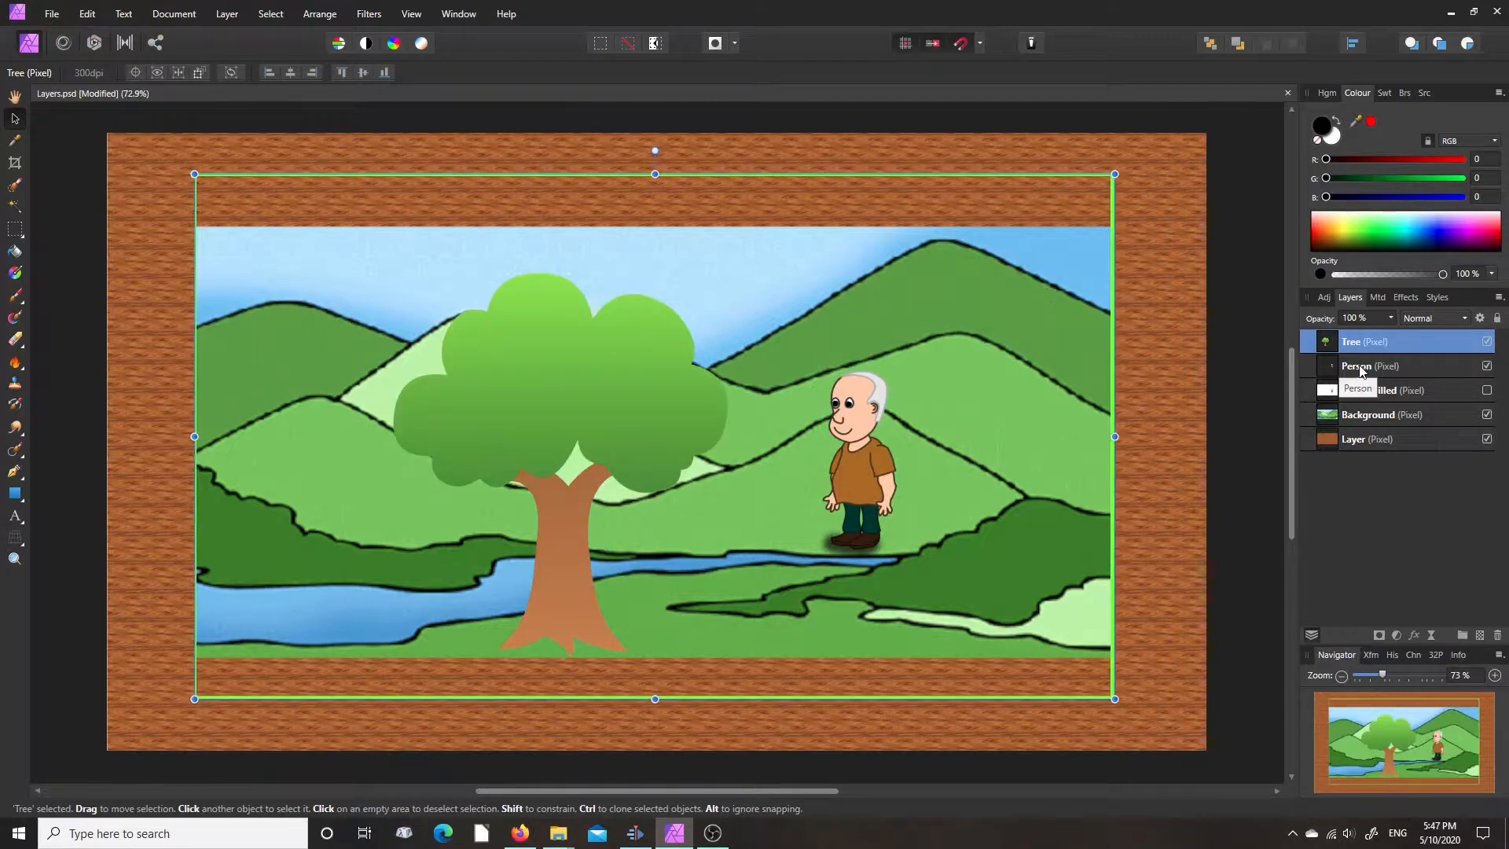
# - Select the Person layer, try its opacity at about 59%, and restore it to 100%
pyautogui.click(1353, 370)
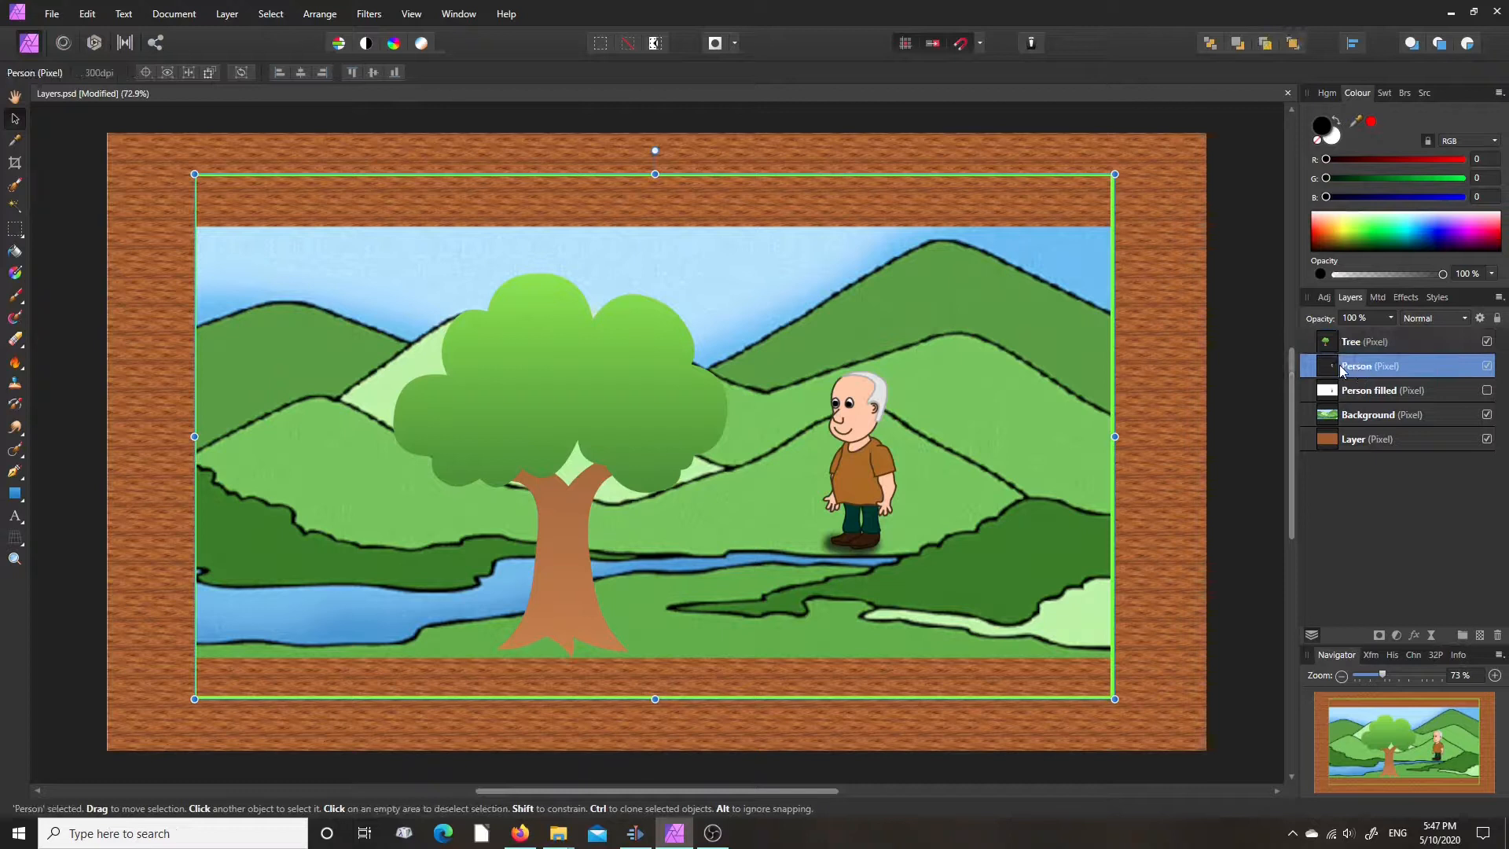
pyautogui.click(15, 95)
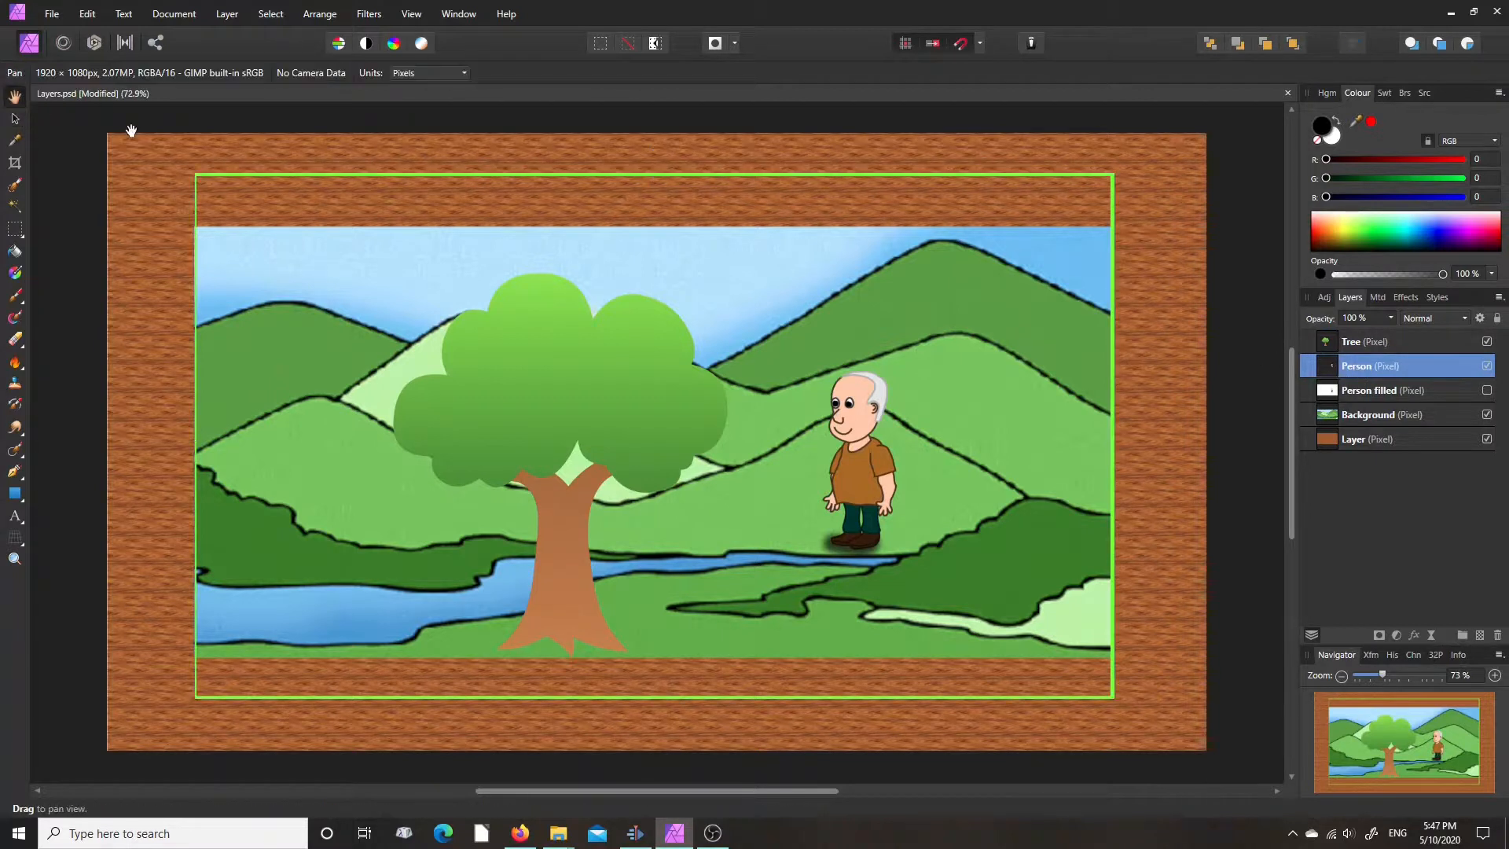
pyautogui.click(1390, 317)
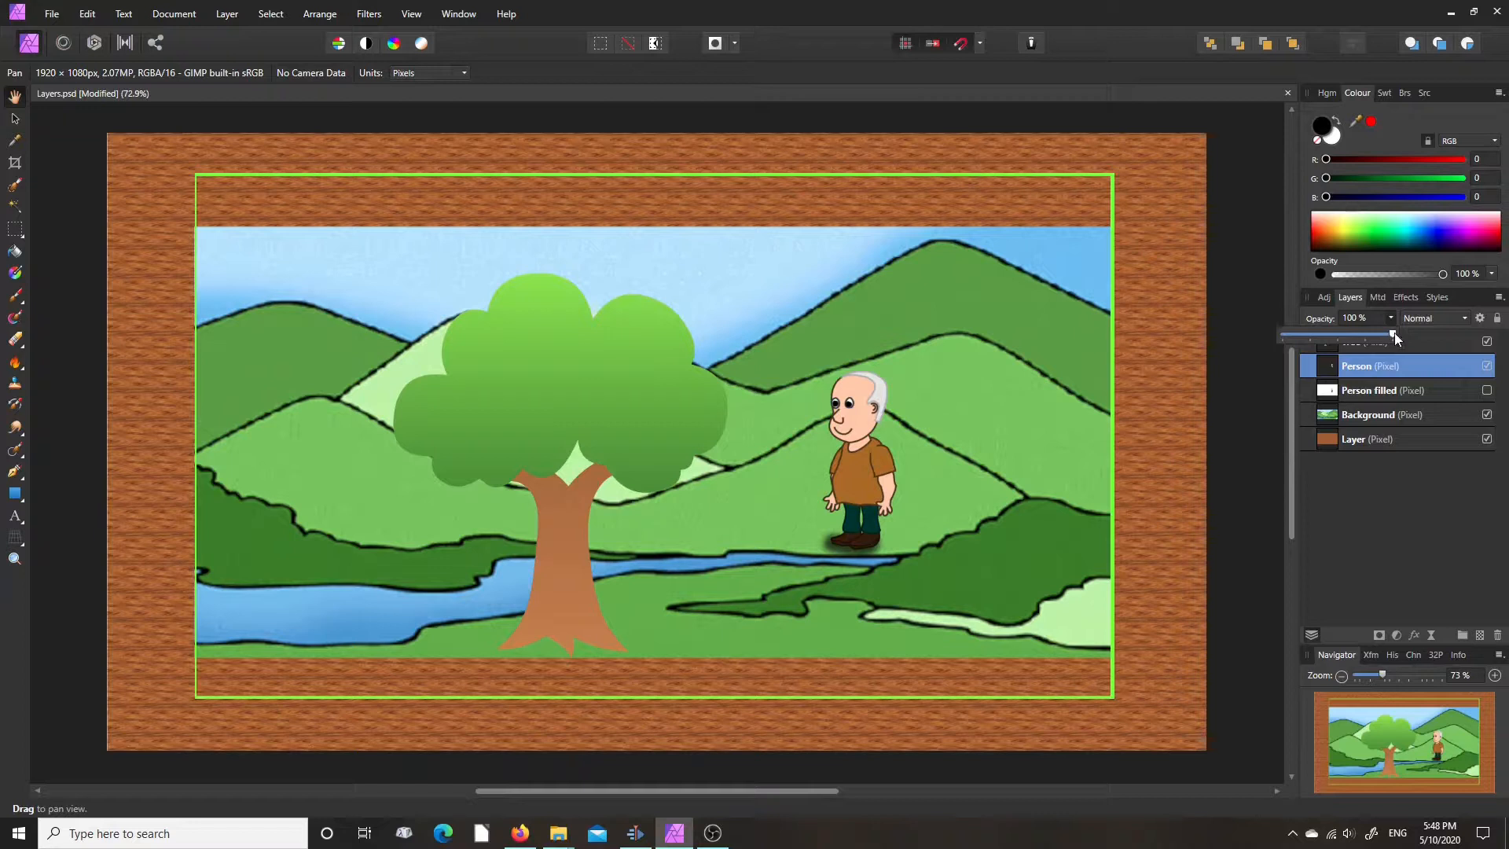
pyautogui.moveTo(1393, 332); pyautogui.dragTo(1341, 338)
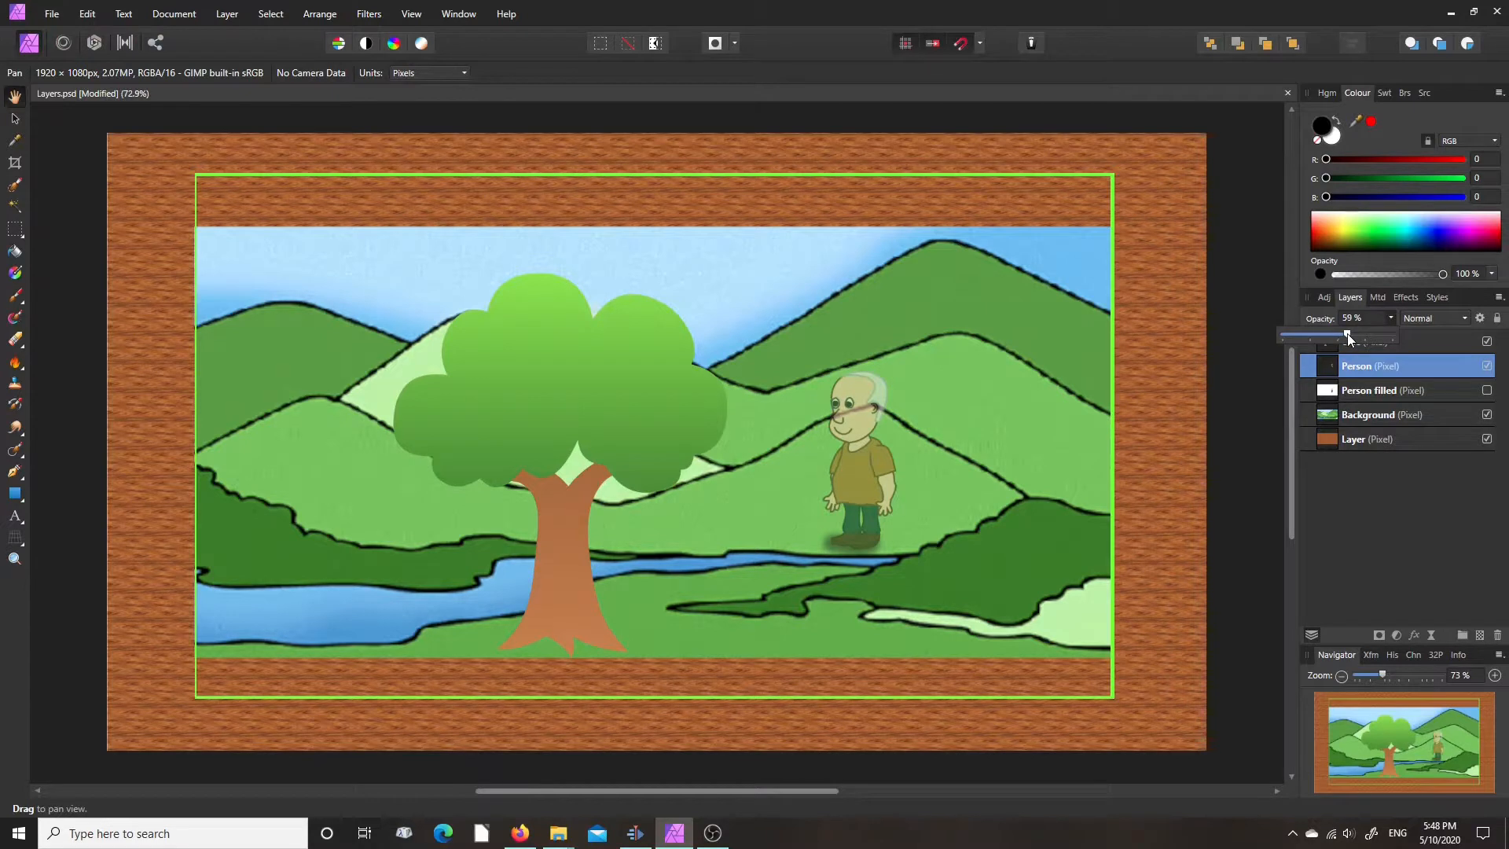
pyautogui.moveTo(1349, 335); pyautogui.dragTo(1400, 334)
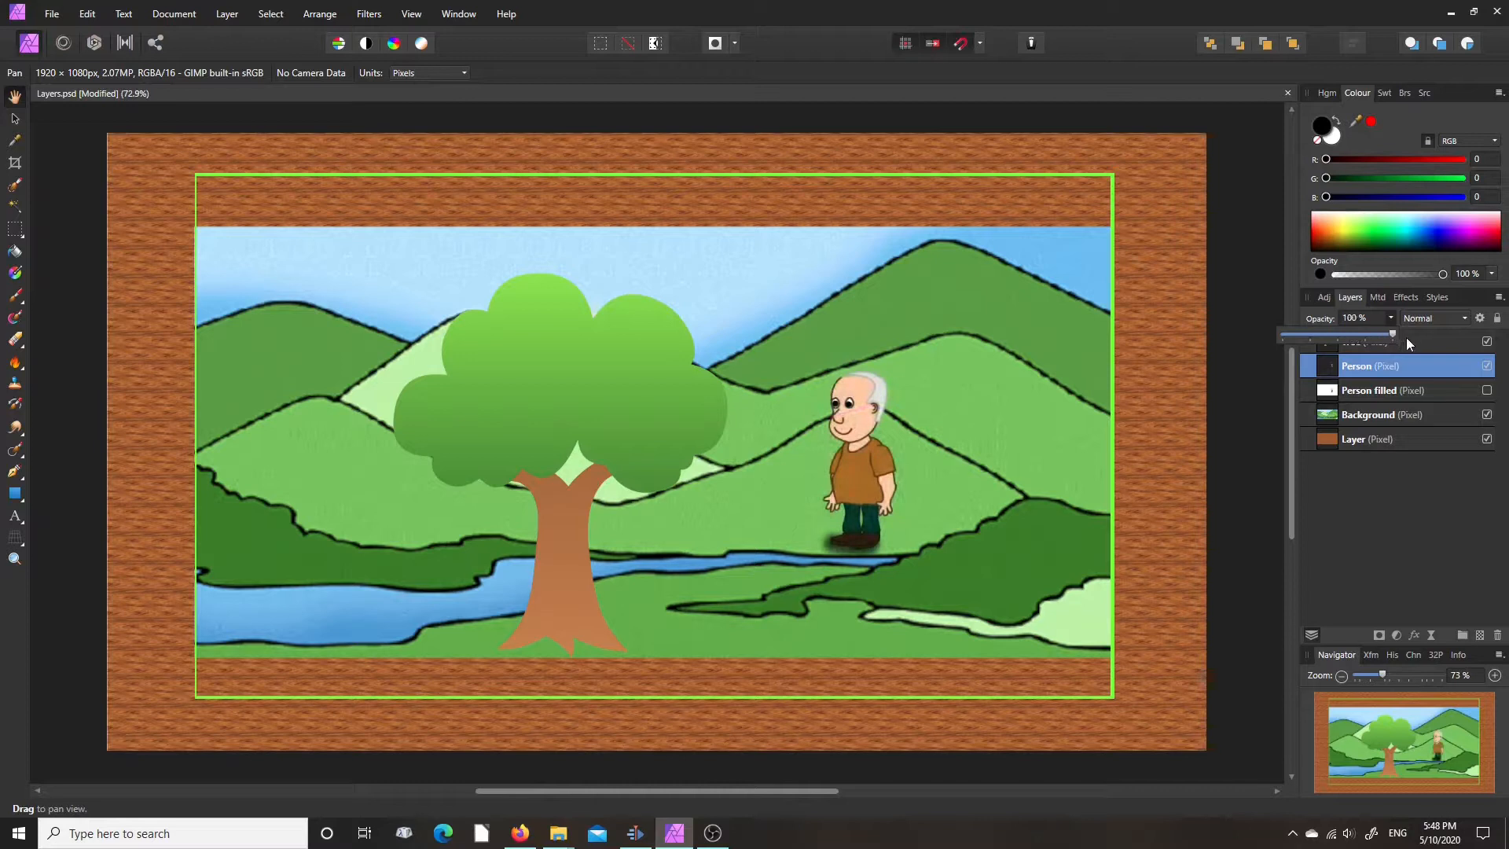
pyautogui.click(1390, 318)
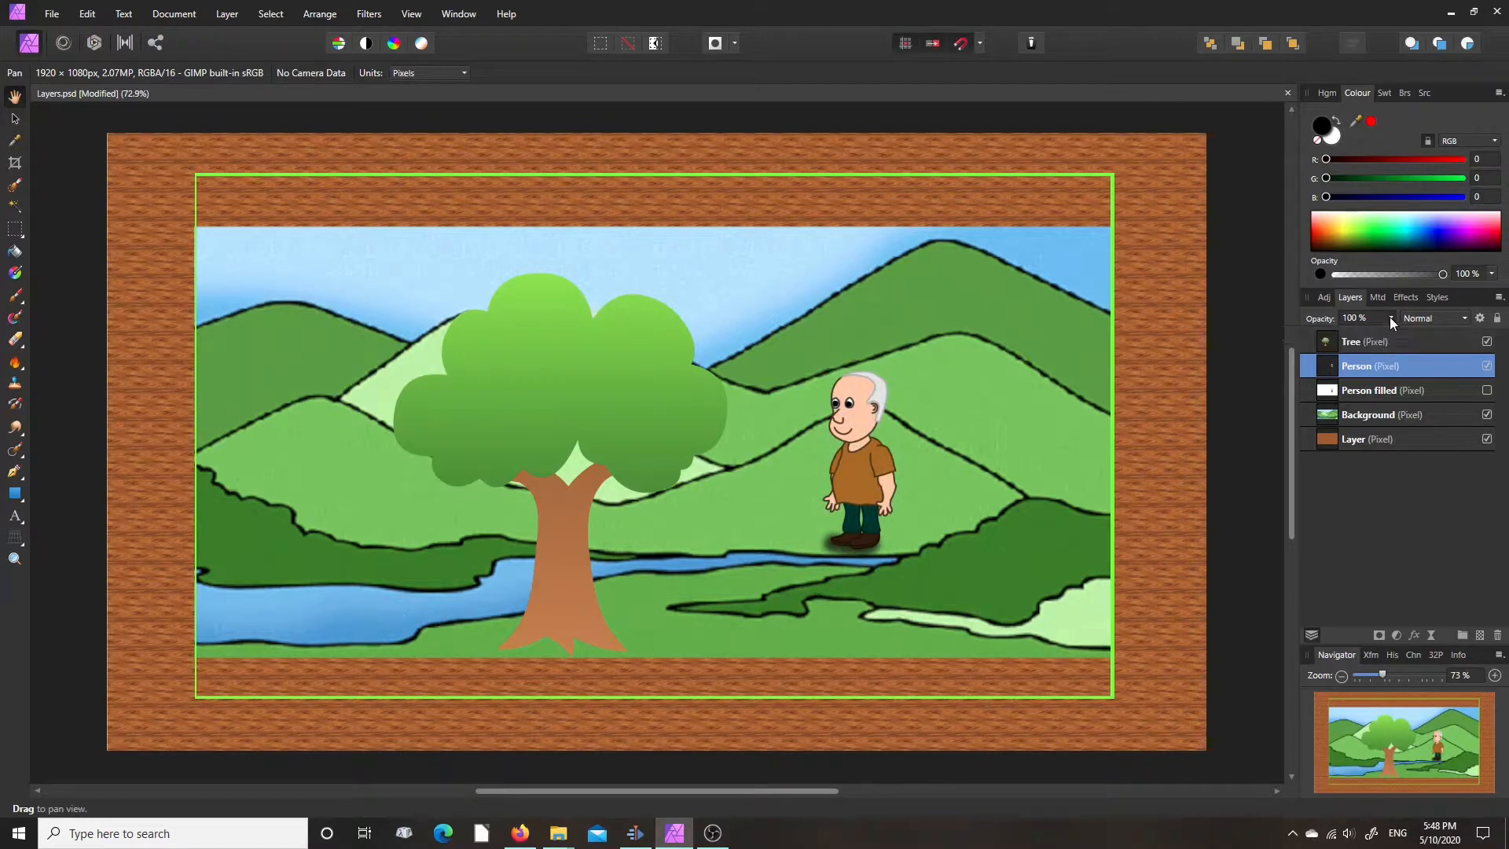
# - Preview blend modes such as Colour Burn and Subtract on the Person layer, keeping Normal
pyautogui.click(1465, 318)
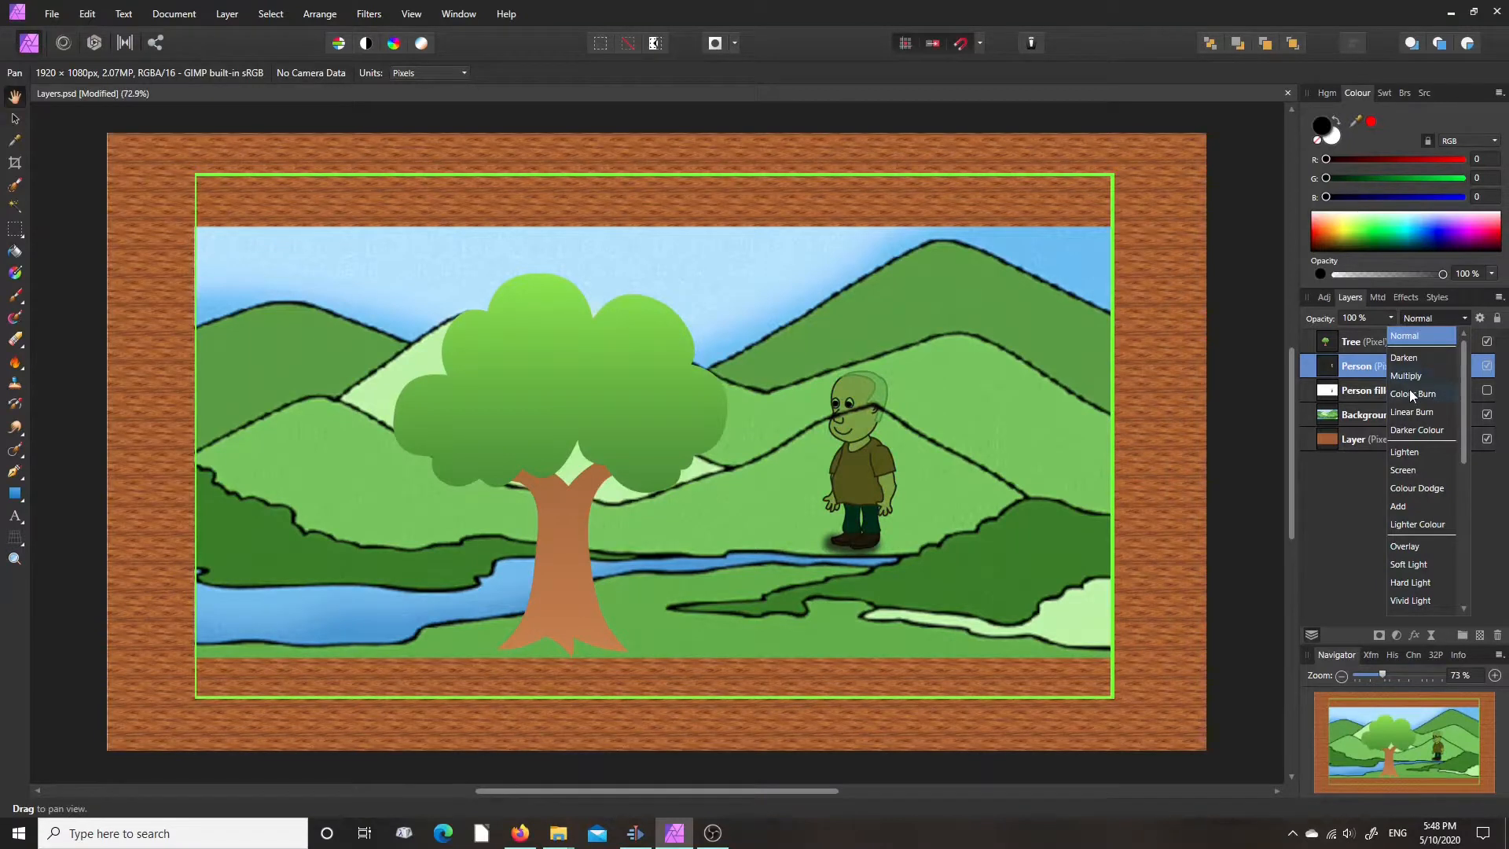
pyautogui.moveTo(1464, 454); pyautogui.dragTo(1463, 495)
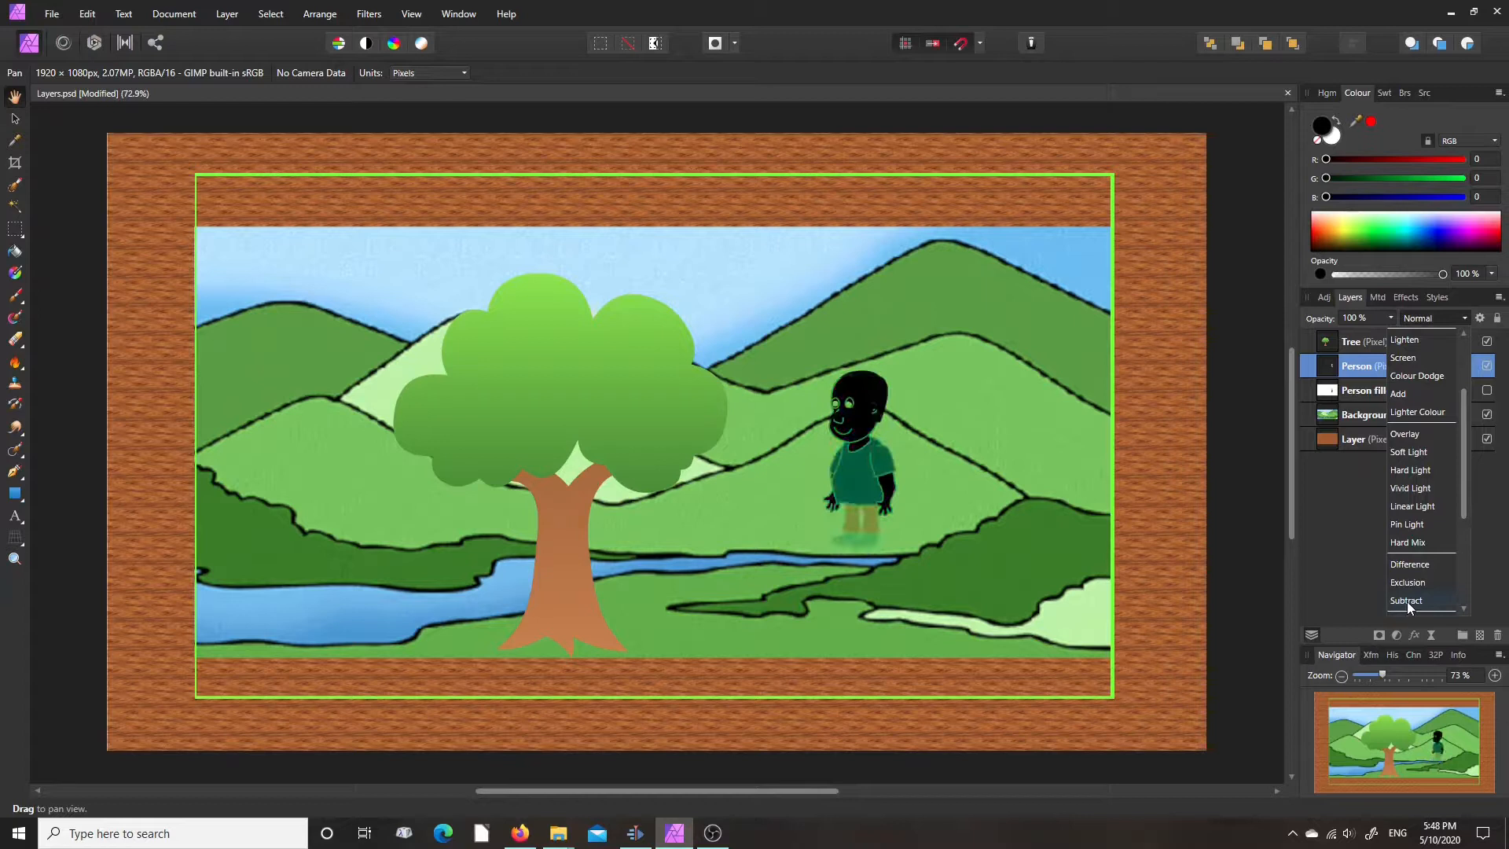
pyautogui.moveTo(1465, 435); pyautogui.dragTo(1475, 351)
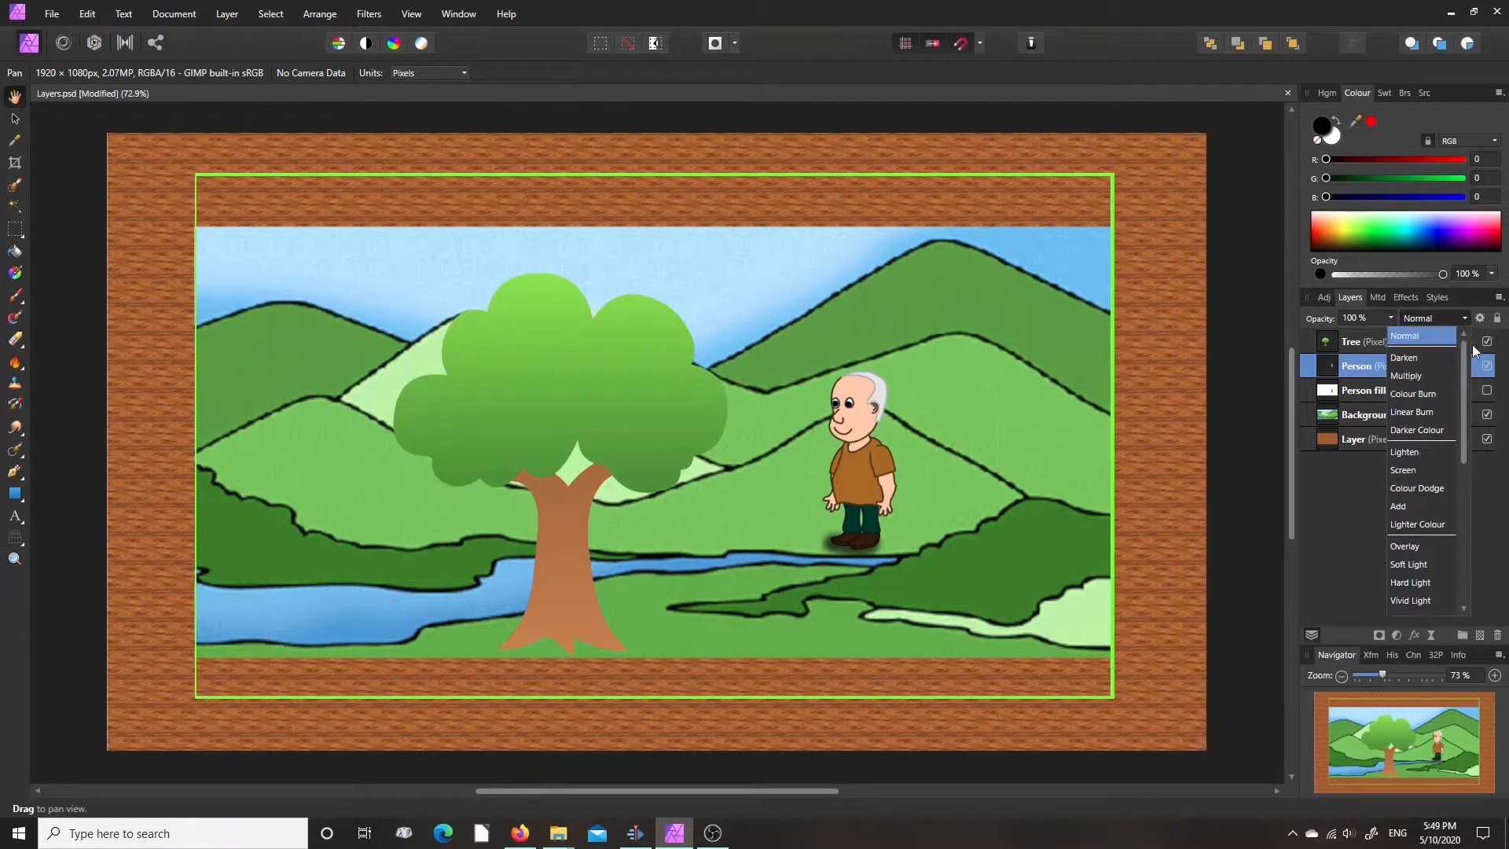
pyautogui.click(1429, 319)
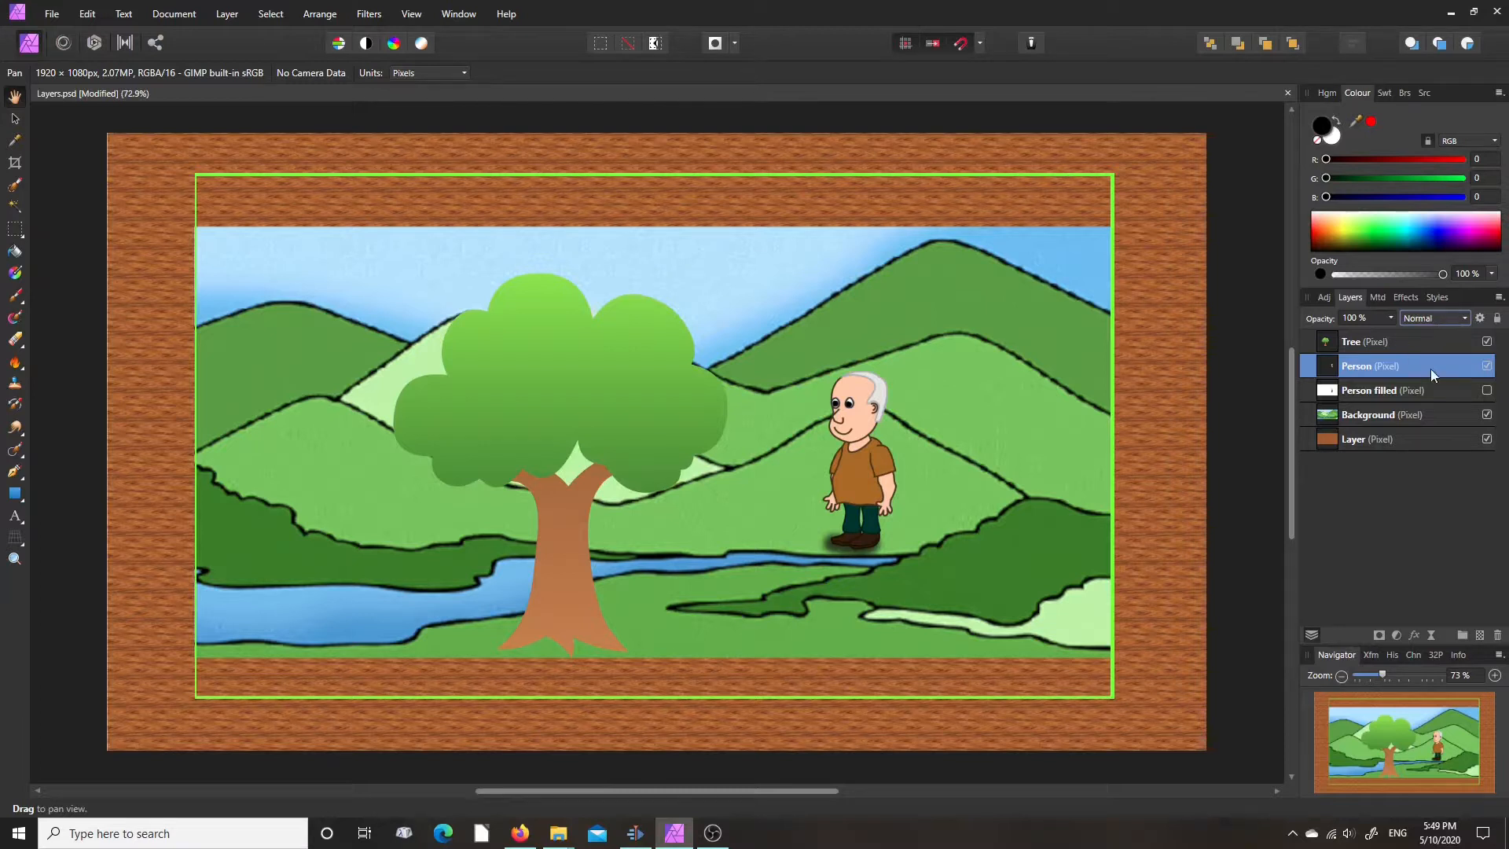
# - Hide the Person layer and show Person filled, checking the composition with the Tree layer turned off and back on
pyautogui.click(1487, 366)
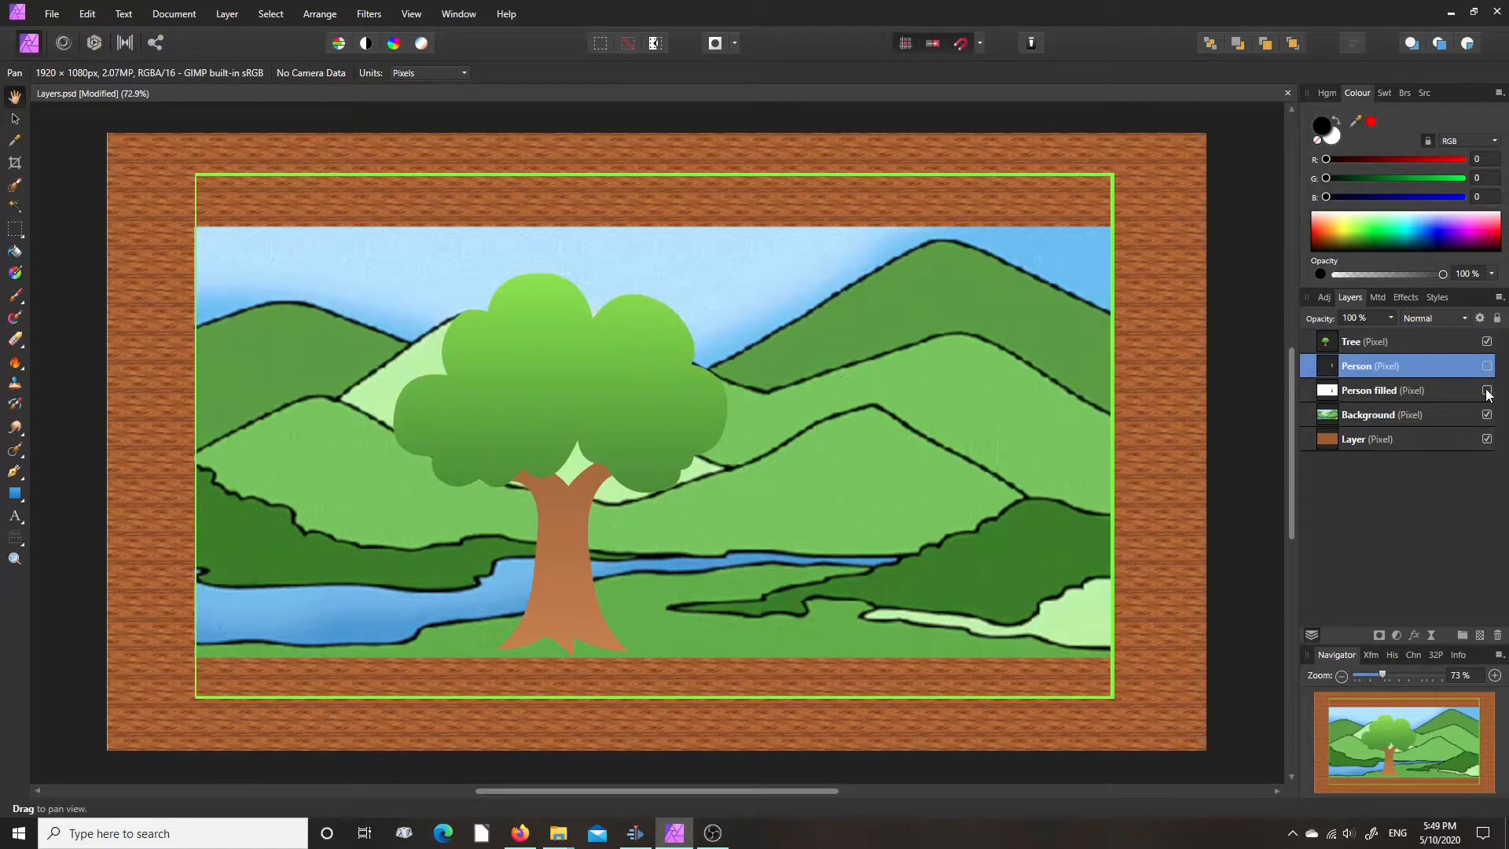
pyautogui.click(1488, 391)
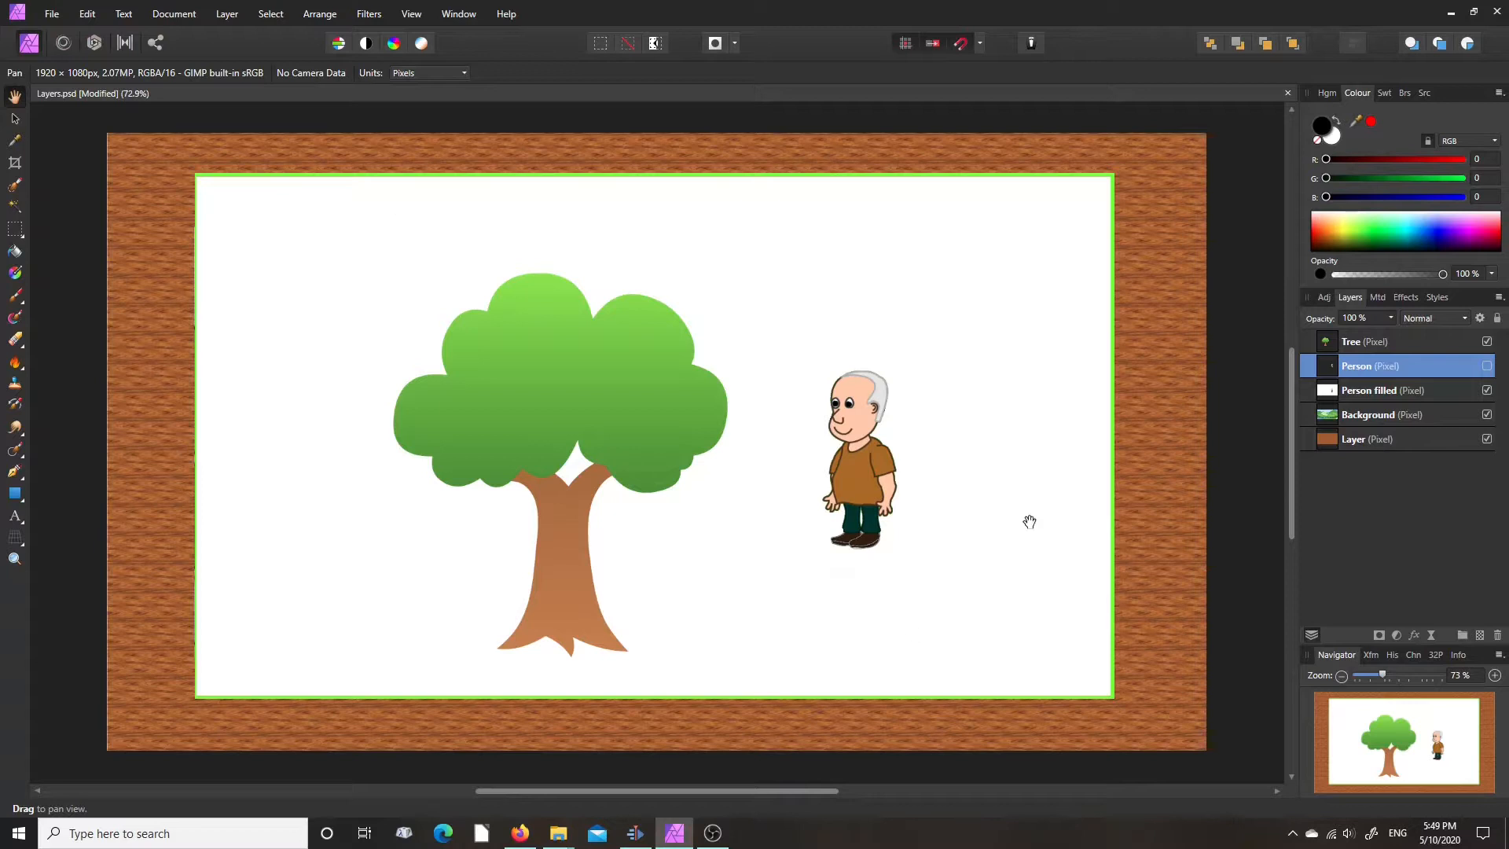
pyautogui.click(1487, 341)
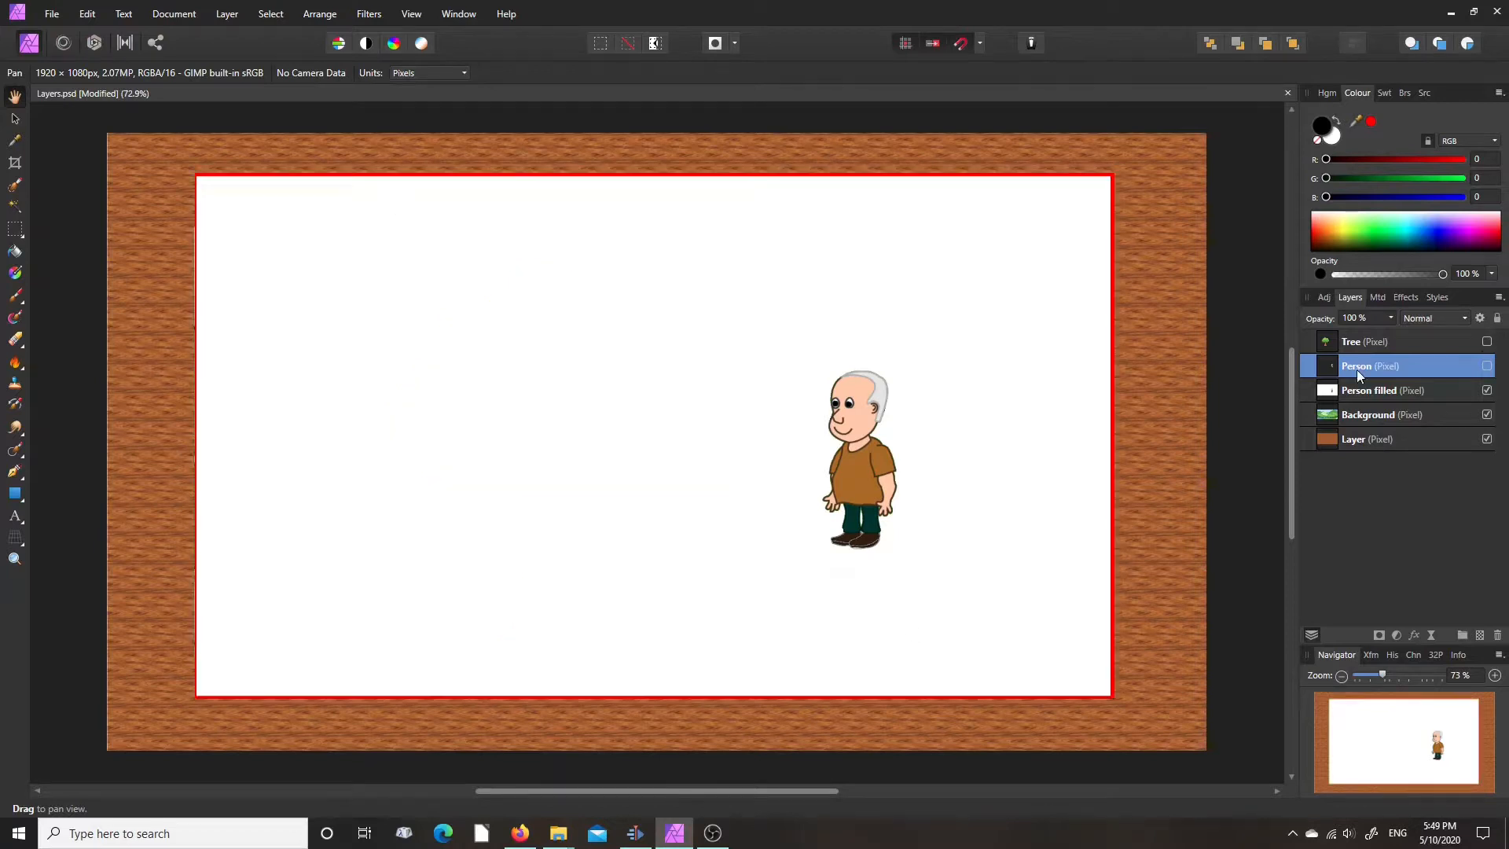
pyautogui.click(1487, 341)
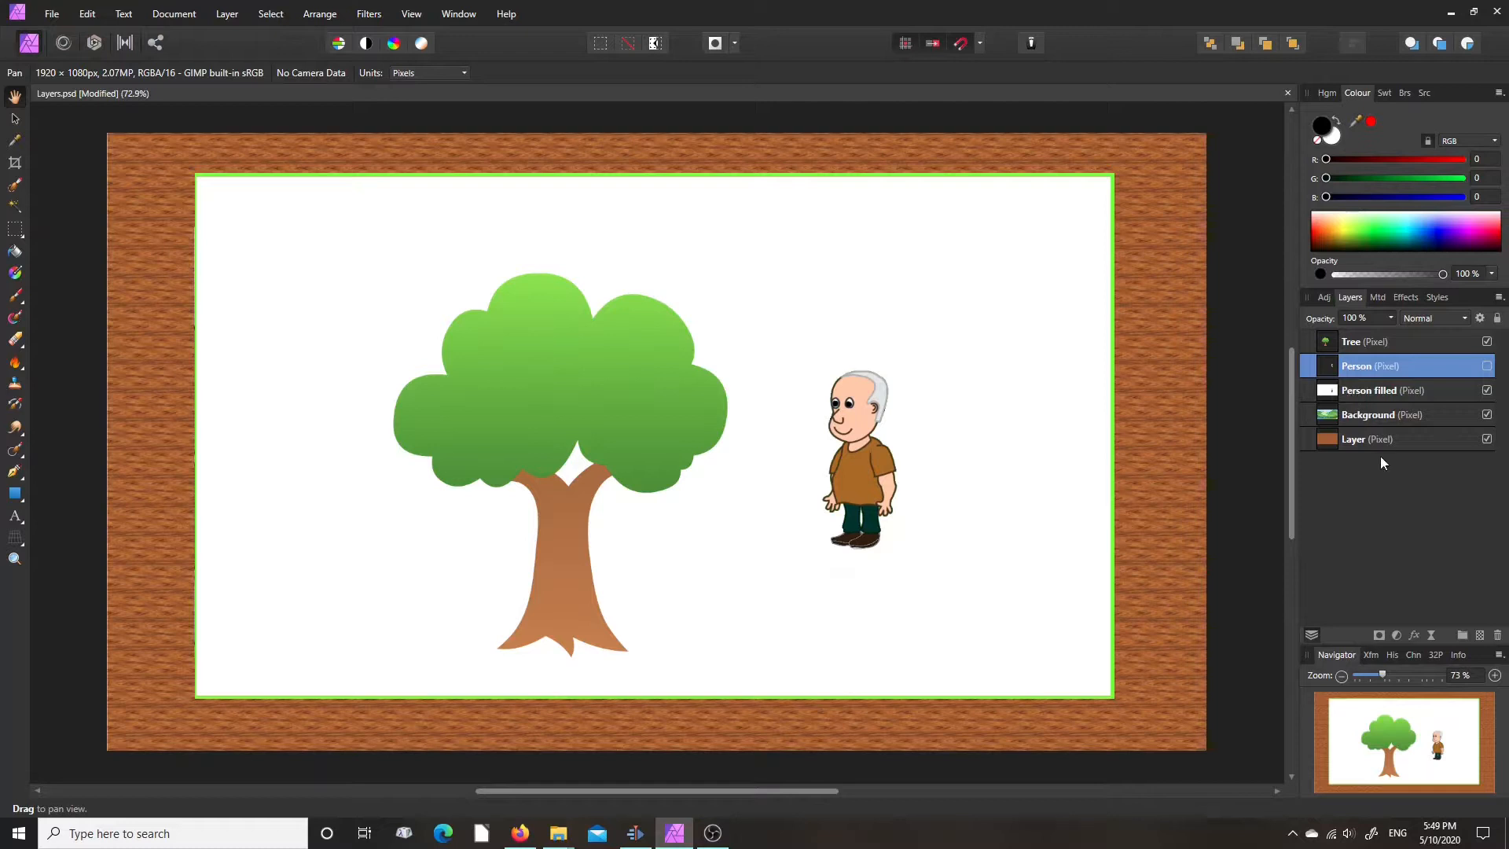
# - Select the Person filled layer and try out its opacity, leaving it at 100%
pyautogui.click(1392, 318)
pyautogui.moveTo(1395, 334); pyautogui.dragTo(1366, 336)
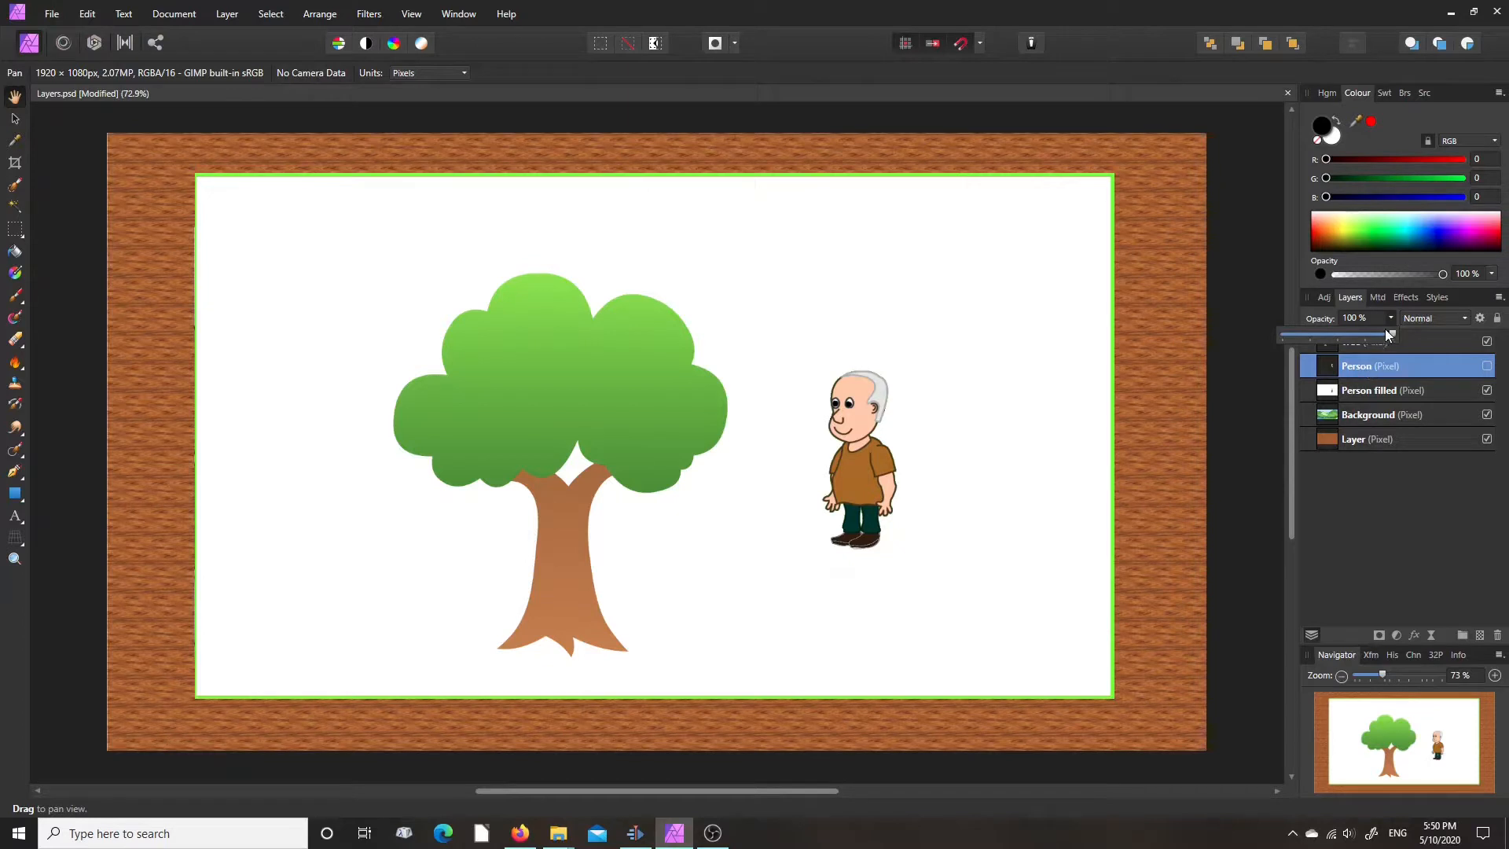
pyautogui.click(1375, 389)
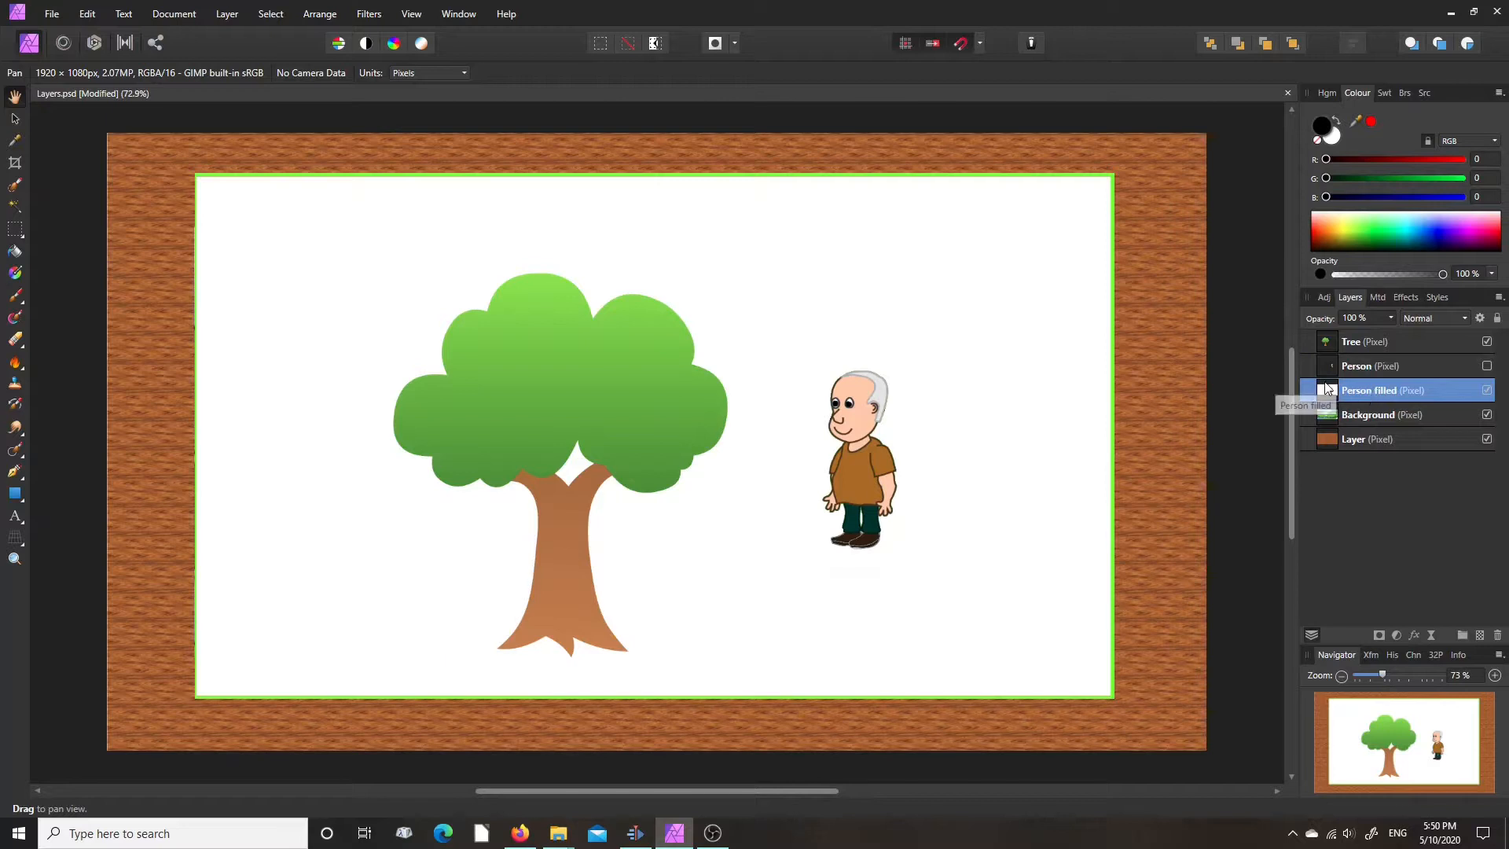
pyautogui.click(1390, 319)
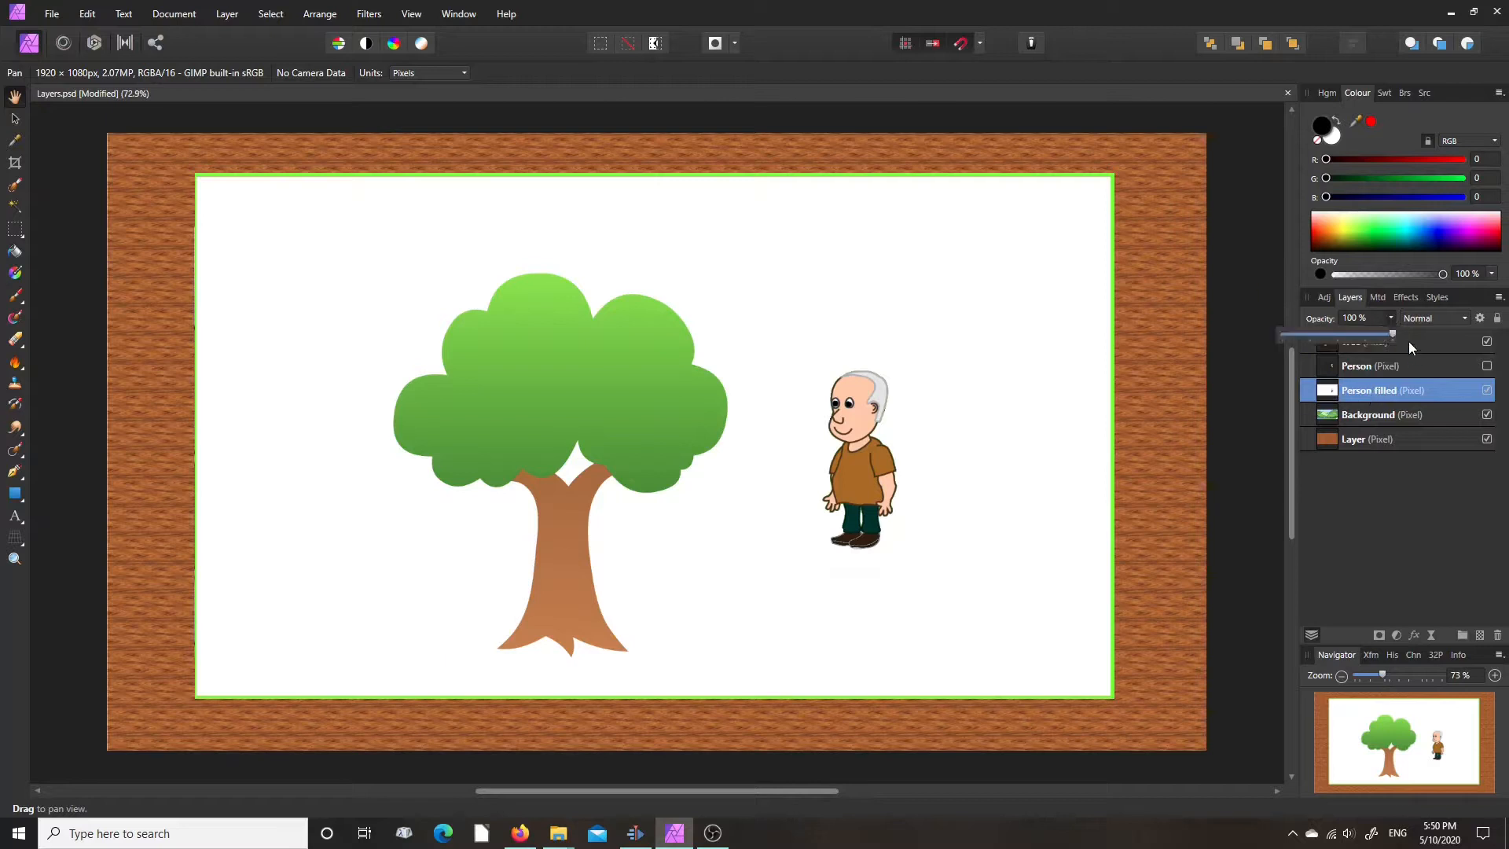
pyautogui.moveTo(1392, 333)
pyautogui.mouseDown()
pyautogui.moveTo(1283, 336)
pyautogui.moveTo(1398, 342)
pyautogui.mouseUp()
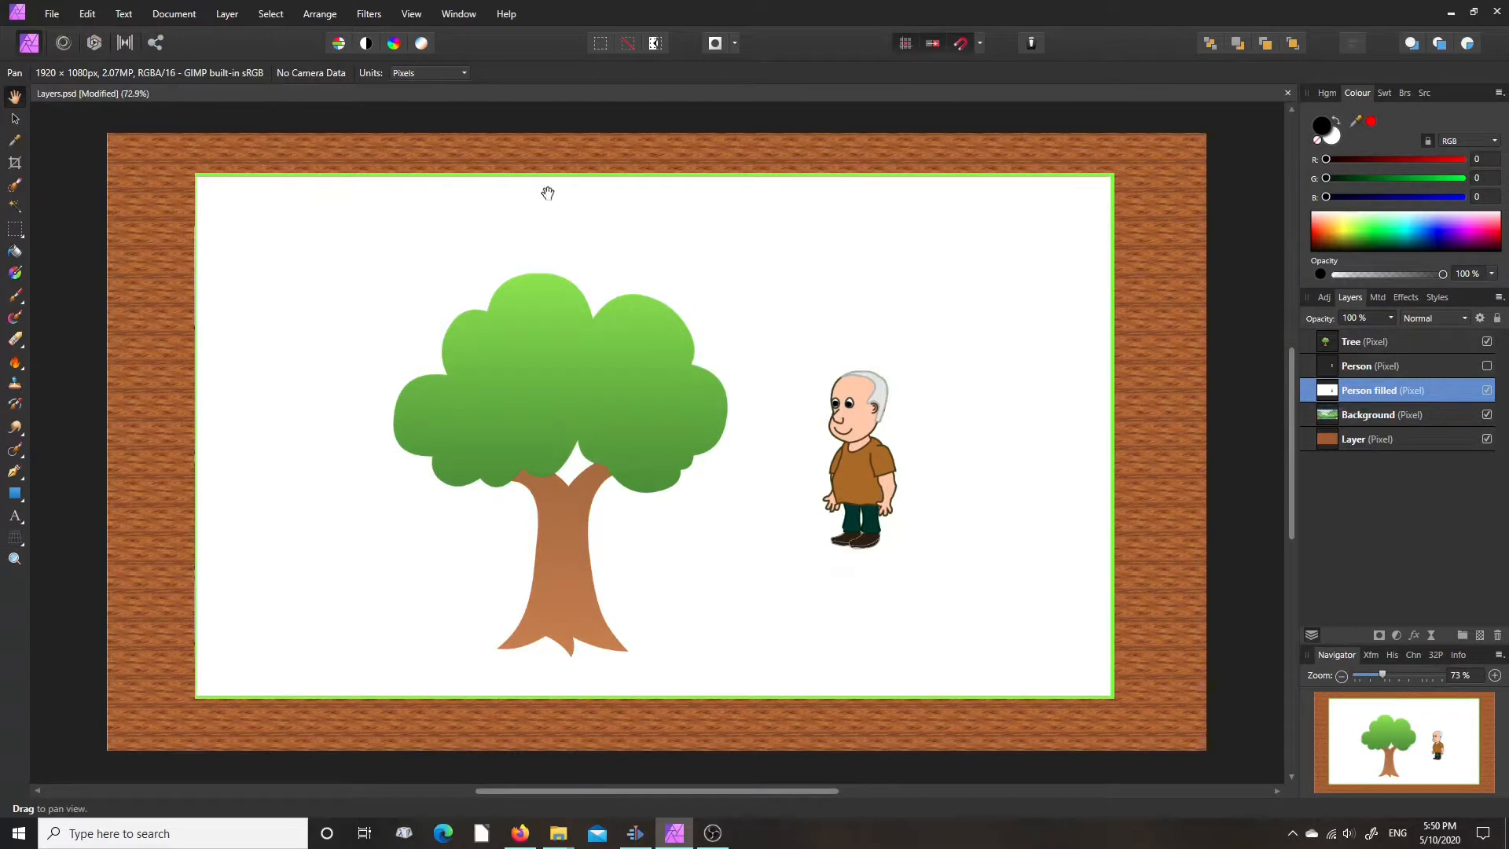
# - Add a new mask layer to the Person filled layer
pyautogui.click(228, 15)
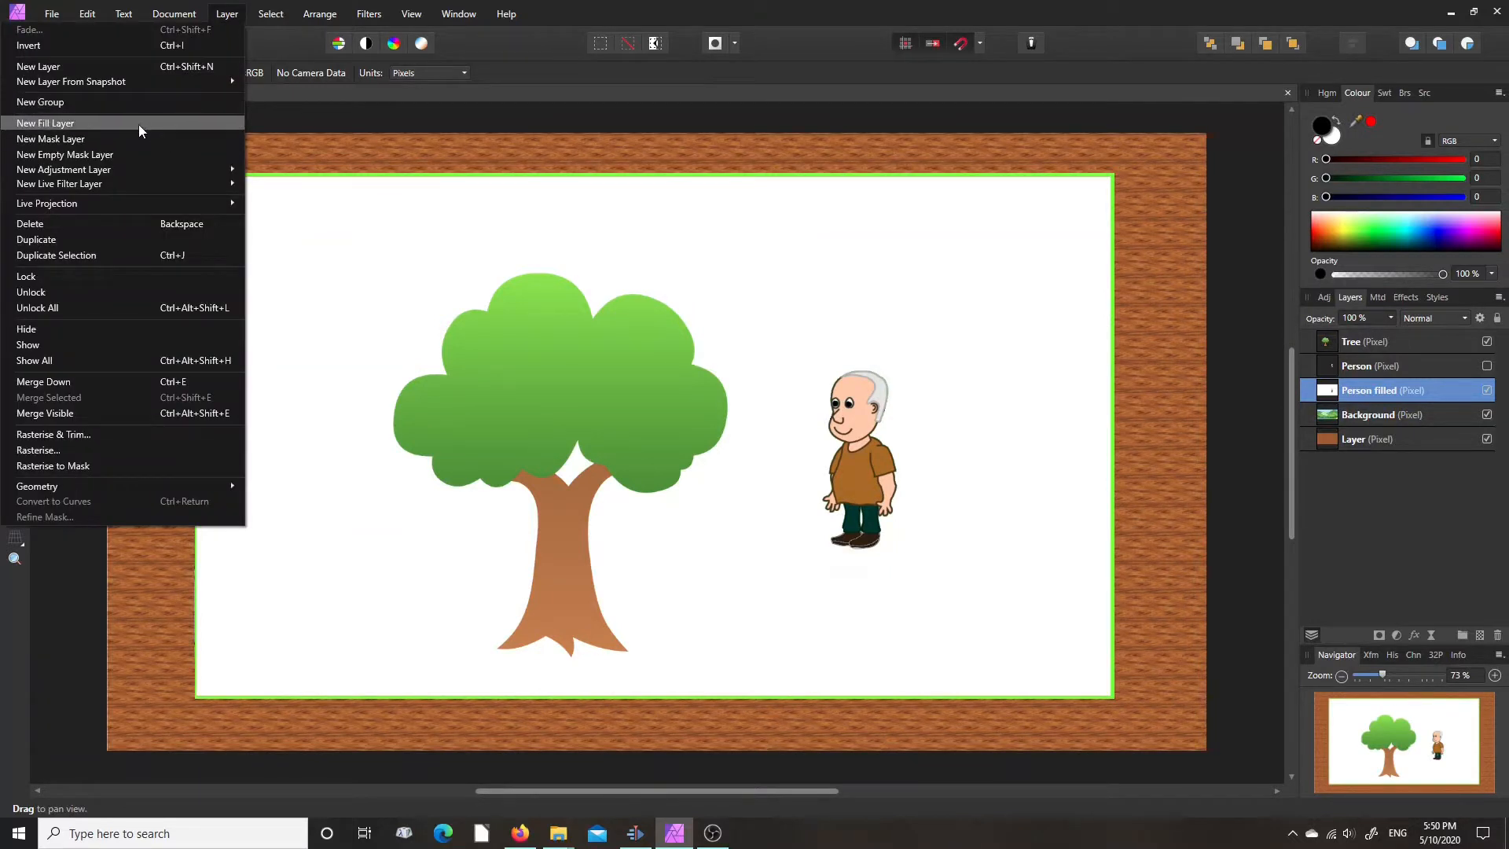
pyautogui.click(224, 17)
pyautogui.click(226, 17)
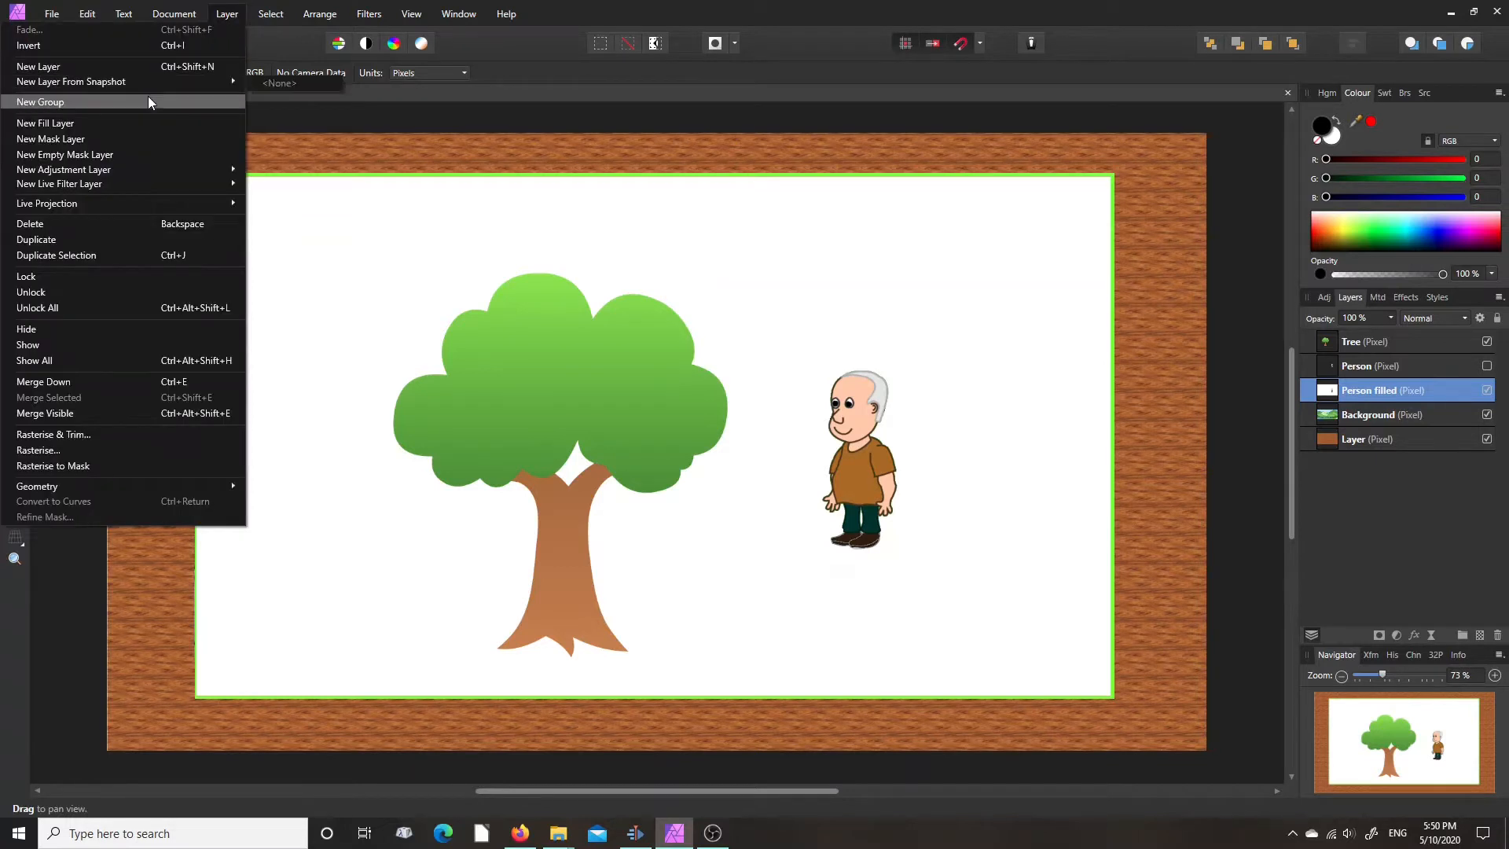
pyautogui.click(148, 138)
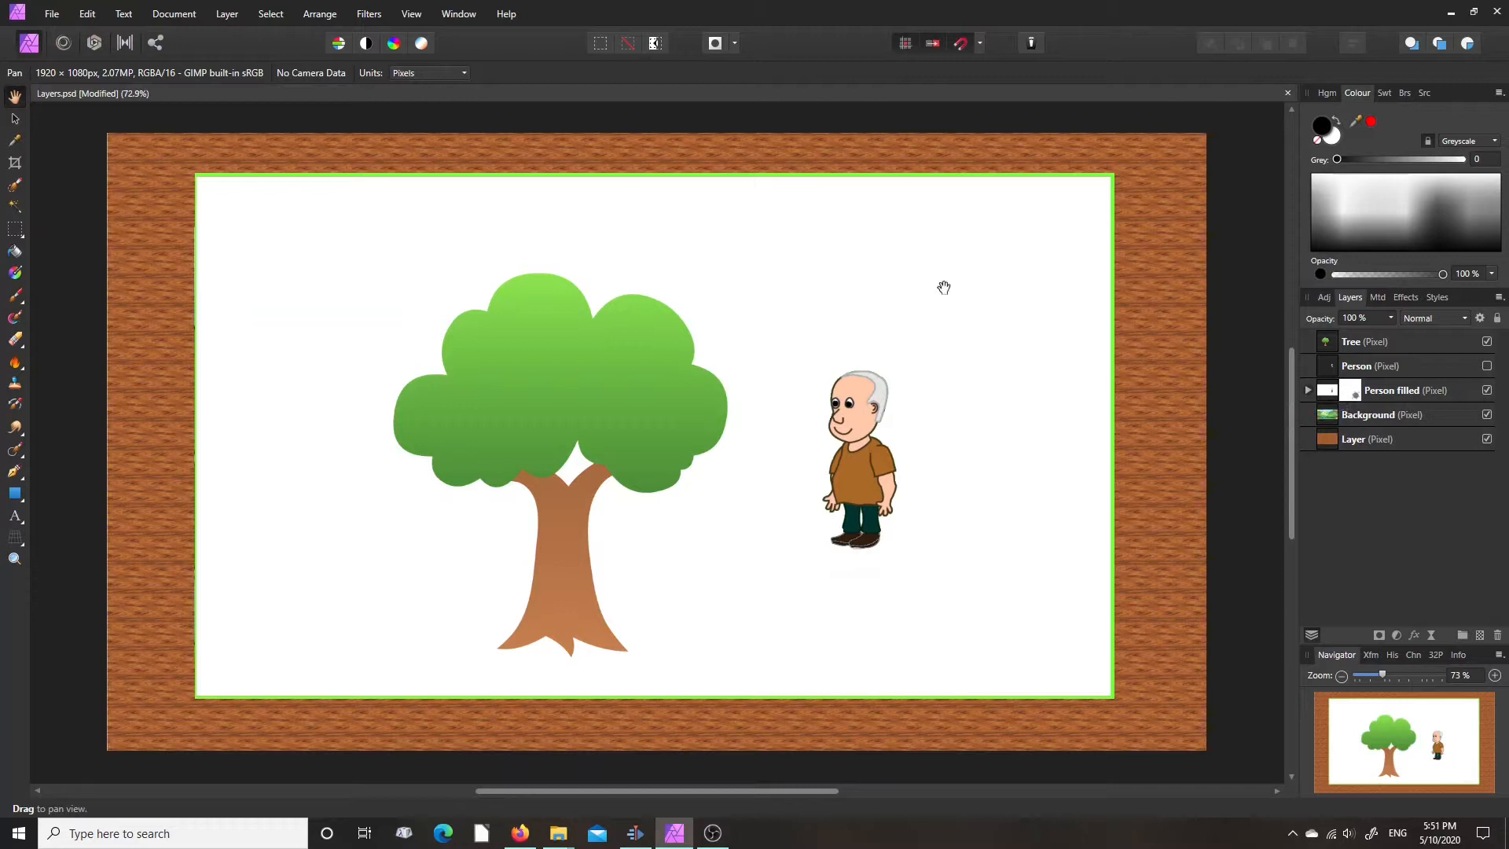
# - Paint black on the Person filled mask with the Paint Brush, hiding the white fill around the tree and the person
pyautogui.click(16, 297)
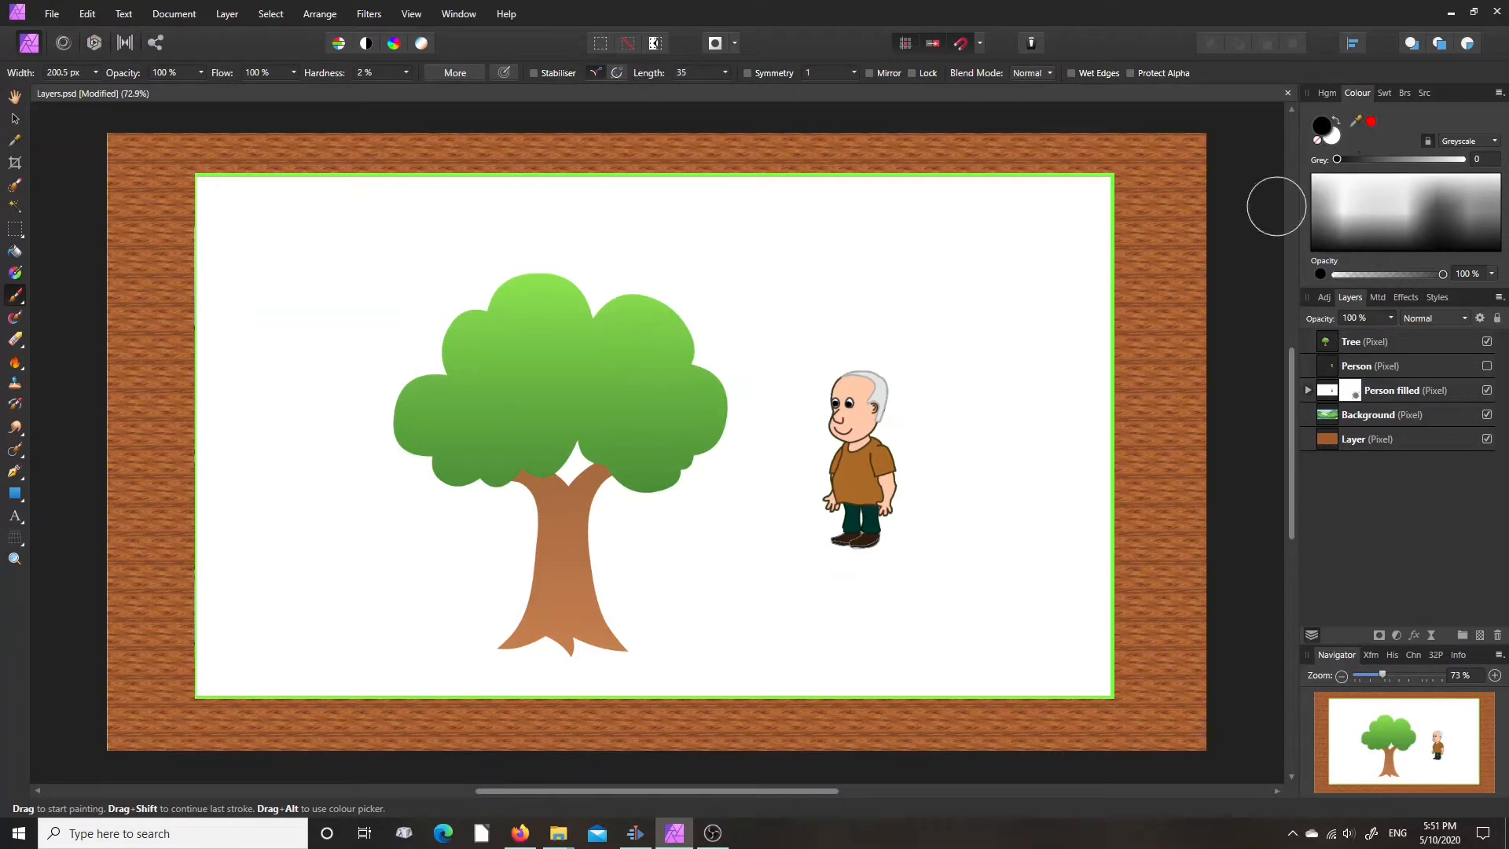
pyautogui.moveTo(1088, 283)
pyautogui.mouseDown()
pyautogui.moveTo(952, 232)
pyautogui.moveTo(1066, 193)
pyautogui.moveTo(886, 179)
pyautogui.moveTo(731, 199)
pyautogui.moveTo(963, 275)
pyautogui.moveTo(1080, 263)
pyautogui.moveTo(1007, 278)
pyautogui.moveTo(1092, 299)
pyautogui.moveTo(1073, 345)
pyautogui.moveTo(1014, 383)
pyautogui.moveTo(1097, 434)
pyautogui.moveTo(1027, 469)
pyautogui.moveTo(1079, 479)
pyautogui.moveTo(1007, 407)
pyautogui.moveTo(1018, 318)
pyautogui.moveTo(835, 285)
pyautogui.moveTo(732, 202)
pyautogui.moveTo(676, 194)
pyautogui.moveTo(630, 297)
pyautogui.moveTo(800, 279)
pyautogui.moveTo(778, 309)
pyautogui.moveTo(963, 330)
pyautogui.moveTo(746, 263)
pyautogui.moveTo(617, 190)
pyautogui.moveTo(482, 214)
pyautogui.moveTo(455, 258)
pyautogui.moveTo(460, 315)
pyautogui.mouseUp()
pyautogui.moveTo(849, 307)
pyautogui.mouseDown()
pyautogui.moveTo(563, 252)
pyautogui.moveTo(606, 398)
pyautogui.moveTo(735, 385)
pyautogui.moveTo(688, 480)
pyautogui.moveTo(498, 456)
pyautogui.moveTo(621, 554)
pyautogui.moveTo(597, 644)
pyautogui.moveTo(555, 584)
pyautogui.moveTo(408, 522)
pyautogui.moveTo(484, 562)
pyautogui.moveTo(362, 464)
pyautogui.moveTo(390, 397)
pyautogui.moveTo(354, 370)
pyautogui.mouseUp()
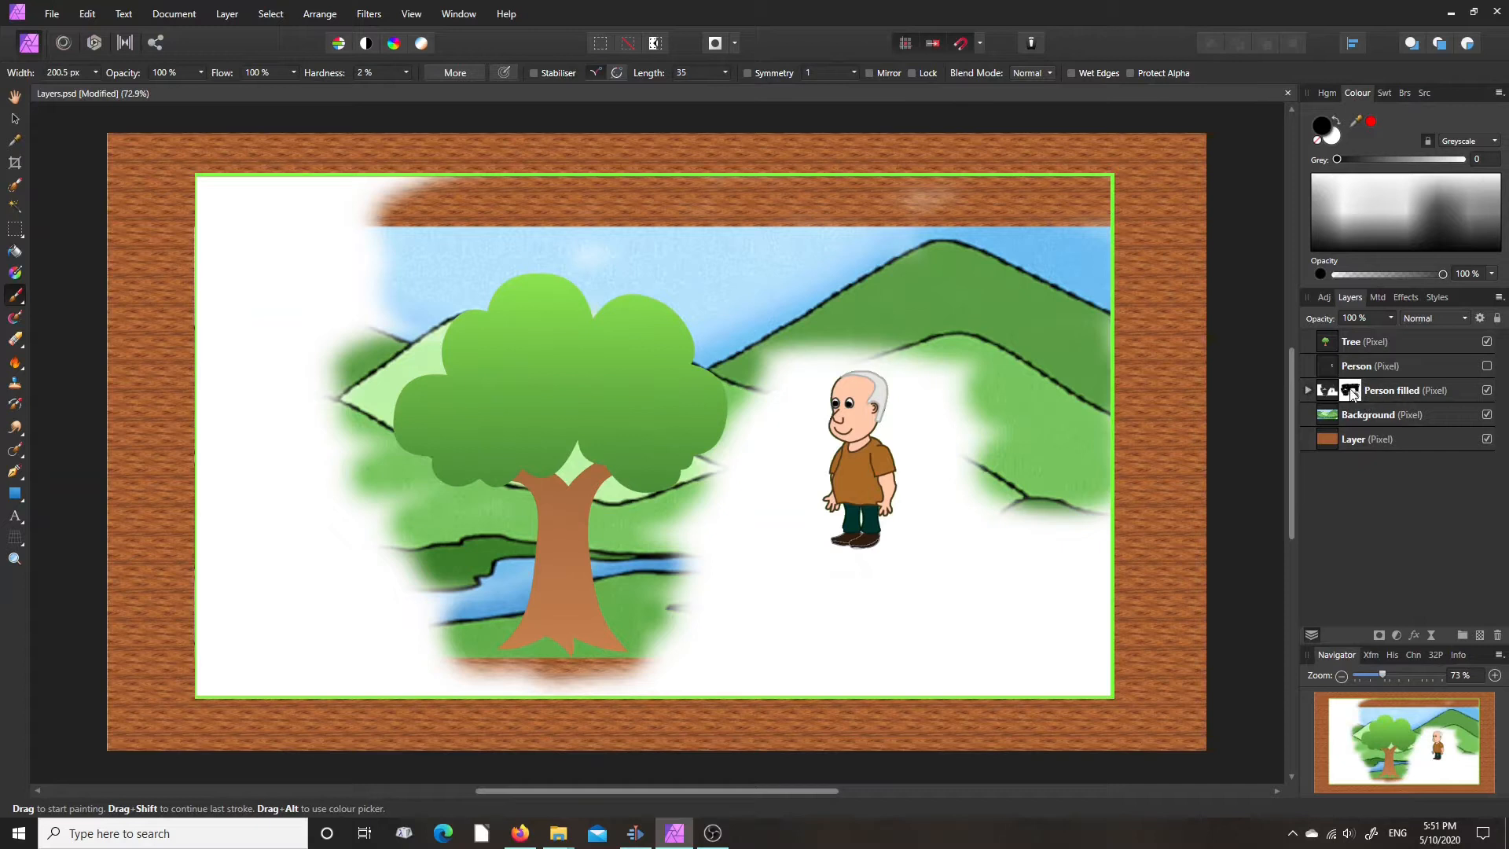
pyautogui.moveTo(940, 472)
pyautogui.mouseDown()
pyautogui.moveTo(964, 409)
pyautogui.moveTo(953, 382)
pyautogui.moveTo(896, 349)
pyautogui.moveTo(818, 342)
pyautogui.moveTo(769, 390)
pyautogui.moveTo(772, 535)
pyautogui.moveTo(728, 558)
pyautogui.moveTo(721, 476)
pyautogui.moveTo(703, 582)
pyautogui.moveTo(783, 633)
pyautogui.moveTo(932, 597)
pyautogui.moveTo(909, 560)
pyautogui.moveTo(939, 537)
pyautogui.moveTo(948, 485)
pyautogui.moveTo(916, 422)
pyautogui.moveTo(938, 380)
pyautogui.moveTo(864, 323)
pyautogui.moveTo(776, 377)
pyautogui.moveTo(788, 438)
pyautogui.moveTo(738, 620)
pyautogui.moveTo(888, 564)
pyautogui.moveTo(1065, 529)
pyautogui.moveTo(957, 409)
pyautogui.moveTo(1042, 560)
pyautogui.moveTo(933, 617)
pyautogui.moveTo(1058, 661)
pyautogui.moveTo(1111, 552)
pyautogui.moveTo(971, 673)
pyautogui.moveTo(399, 669)
pyautogui.moveTo(332, 627)
pyautogui.moveTo(439, 599)
pyautogui.moveTo(407, 607)
pyautogui.moveTo(247, 507)
pyautogui.moveTo(155, 422)
pyautogui.moveTo(358, 237)
pyautogui.moveTo(285, 185)
pyautogui.moveTo(184, 211)
pyautogui.moveTo(421, 200)
pyautogui.moveTo(247, 343)
pyautogui.moveTo(196, 444)
pyautogui.moveTo(439, 463)
pyautogui.moveTo(332, 564)
pyautogui.moveTo(270, 660)
pyautogui.moveTo(456, 652)
pyautogui.moveTo(583, 455)
pyautogui.moveTo(336, 373)
pyautogui.moveTo(513, 238)
pyautogui.moveTo(690, 275)
pyautogui.moveTo(739, 416)
pyautogui.moveTo(743, 508)
pyautogui.moveTo(770, 570)
pyautogui.moveTo(787, 570)
pyautogui.moveTo(795, 526)
pyautogui.moveTo(798, 604)
pyautogui.moveTo(1044, 654)
pyautogui.moveTo(1054, 570)
pyautogui.moveTo(1008, 516)
pyautogui.moveTo(903, 648)
pyautogui.moveTo(872, 660)
pyautogui.mouseUp()
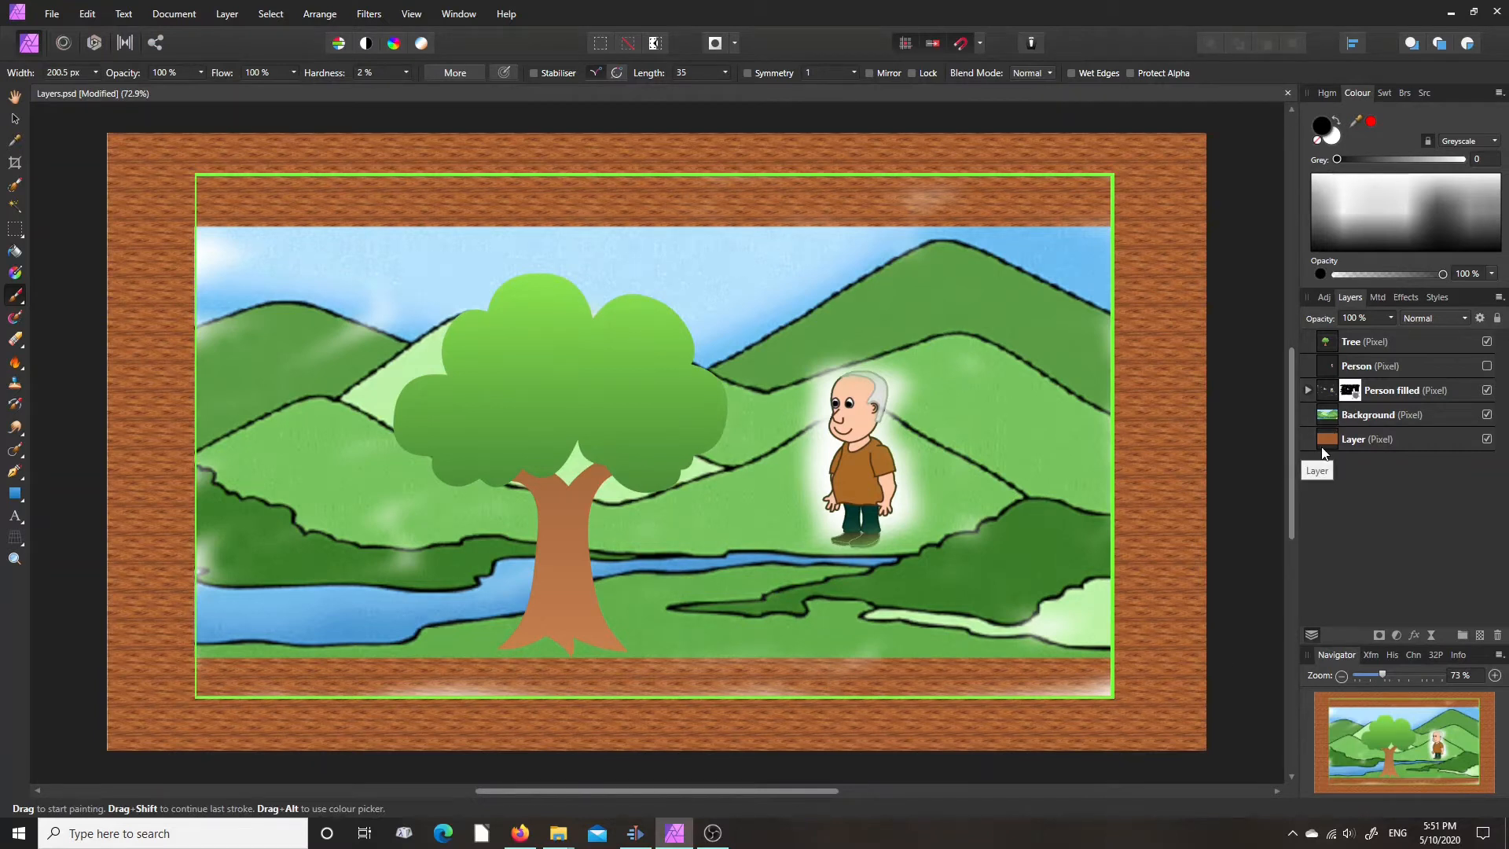
# - Hide the Person filled layer's mask and show it again to compare the composition with and without it
pyautogui.rightClick(1351, 392)
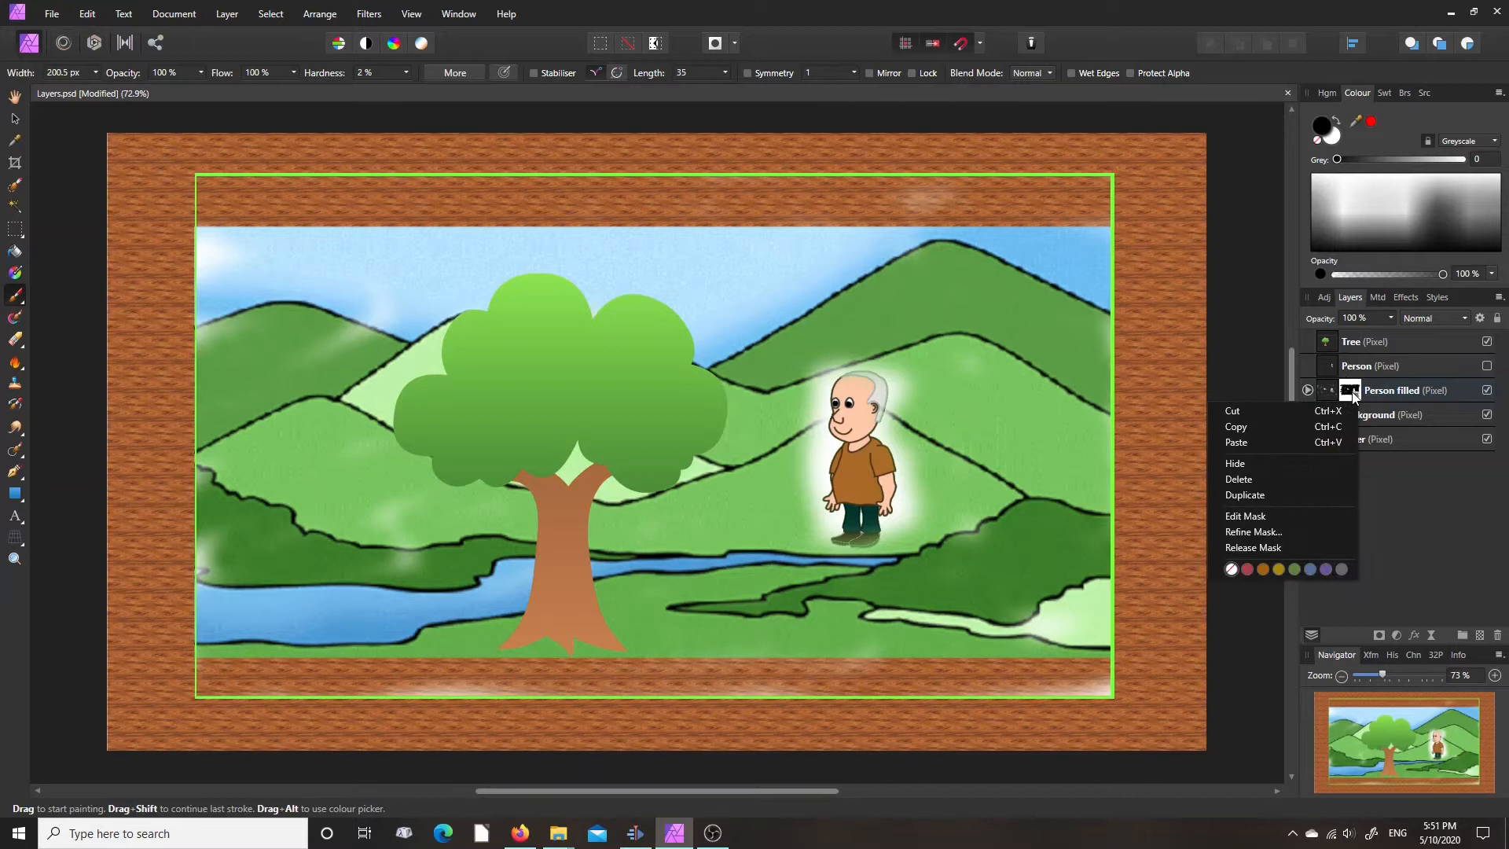
pyautogui.click(1240, 464)
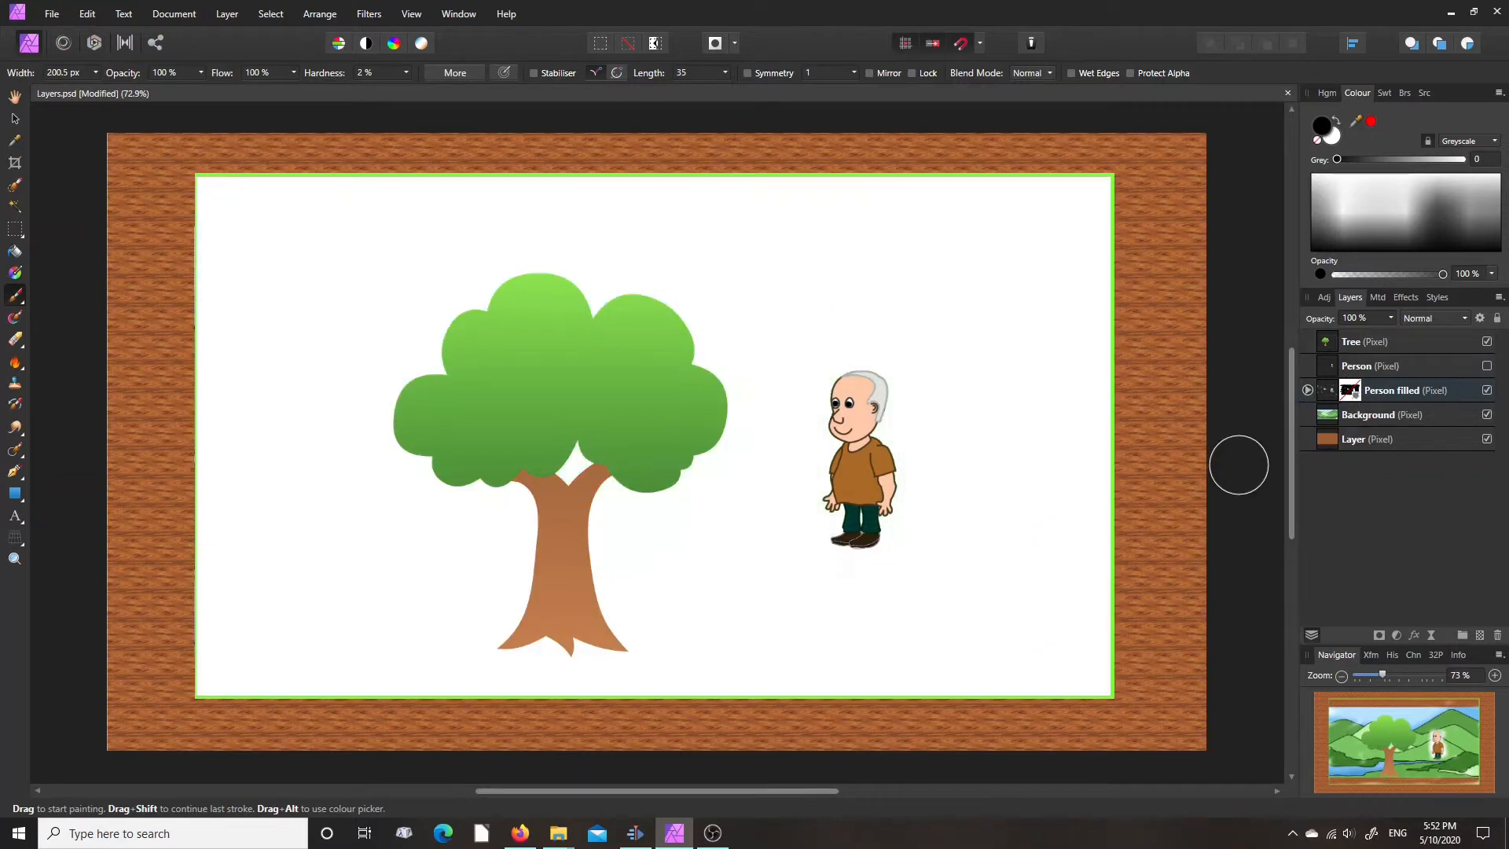
pyautogui.rightClick(1354, 394)
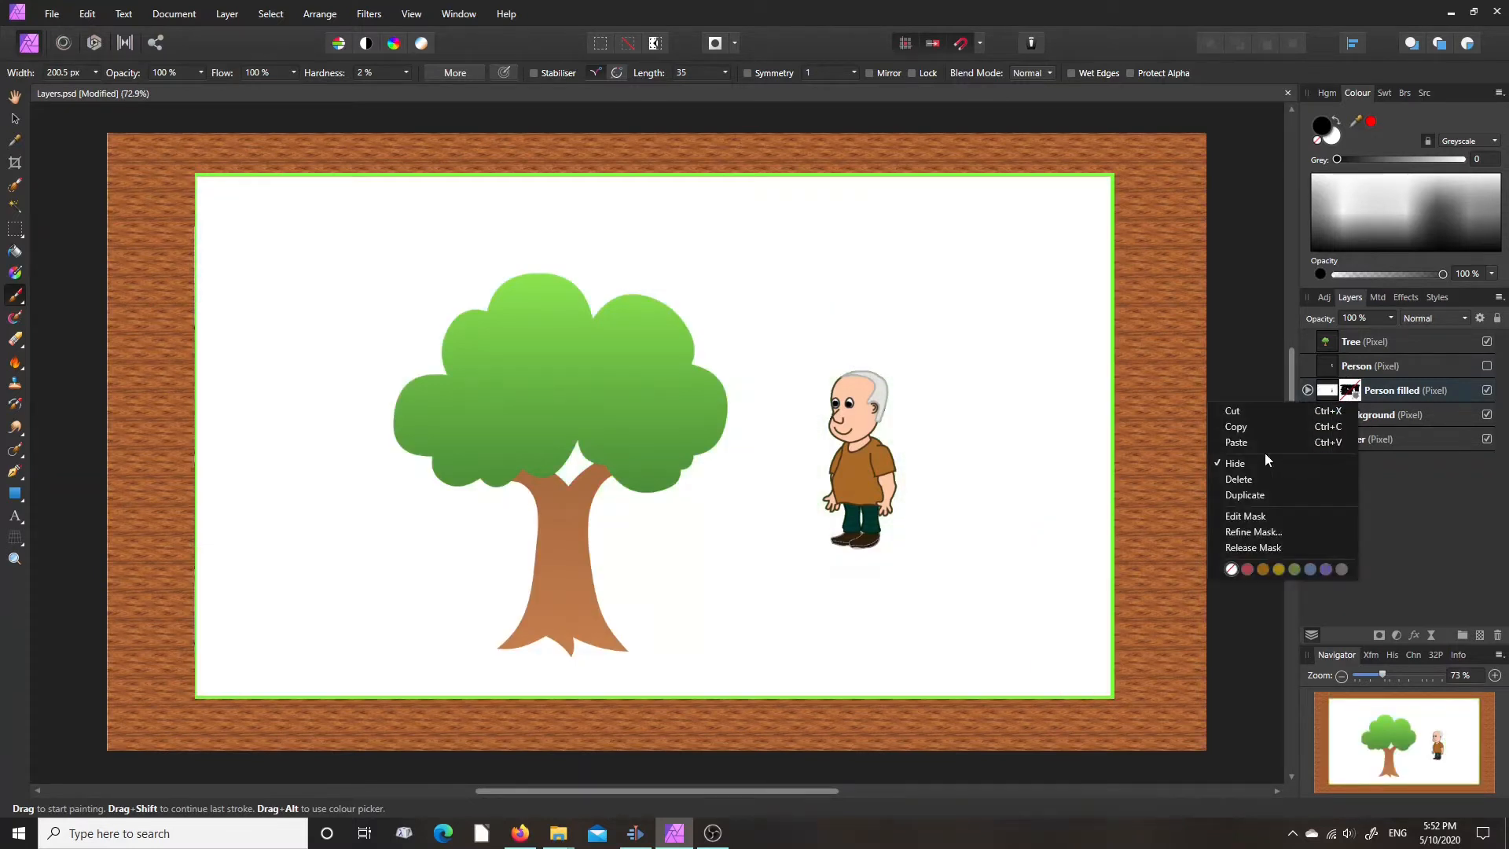
pyautogui.click(1244, 463)
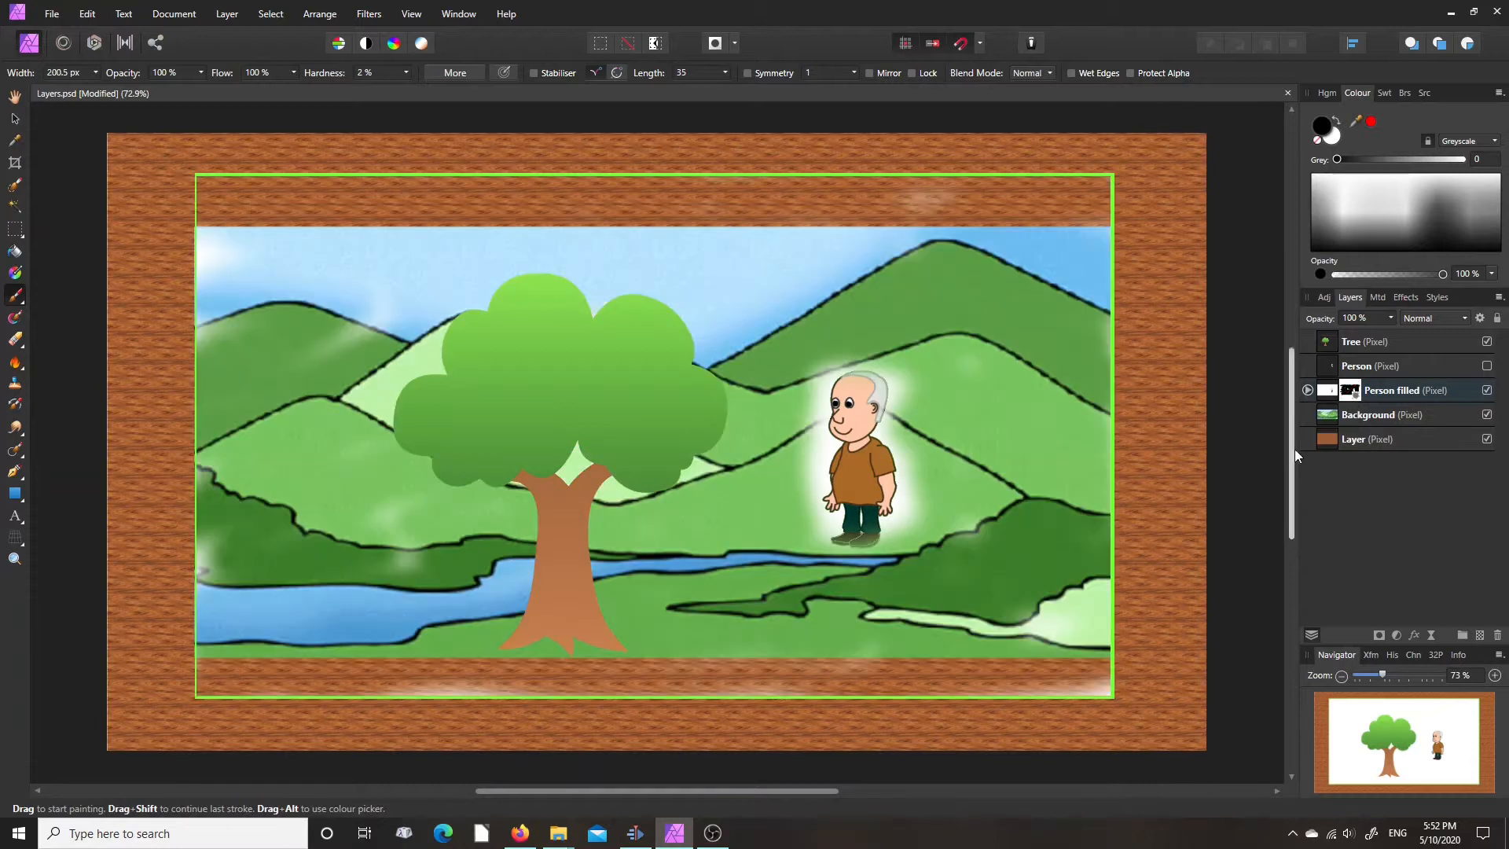
# - View the Person filled mask on its own, paint black over leftover streaks in its upper part, and return to the composition with the mask selected
pyautogui.keyDown('alt'); pyautogui.click(1341, 395); pyautogui.keyUp('alt')
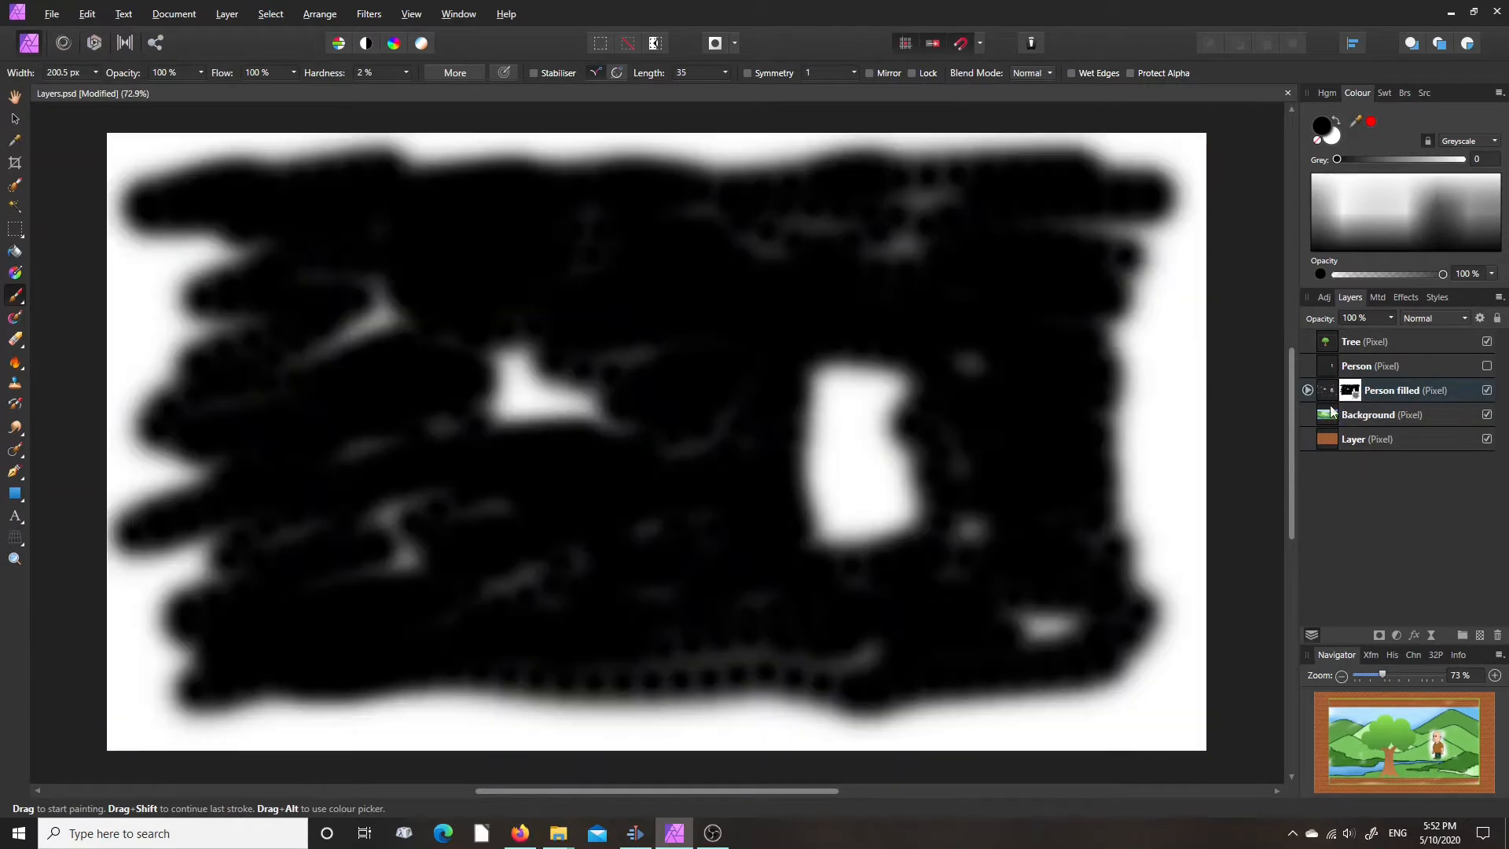
pyautogui.moveTo(738, 286)
pyautogui.mouseDown()
pyautogui.moveTo(839, 254)
pyautogui.moveTo(834, 216)
pyautogui.moveTo(601, 254)
pyautogui.moveTo(255, 270)
pyautogui.moveTo(394, 295)
pyautogui.moveTo(347, 317)
pyautogui.moveTo(355, 579)
pyautogui.moveTo(559, 376)
pyautogui.mouseUp()
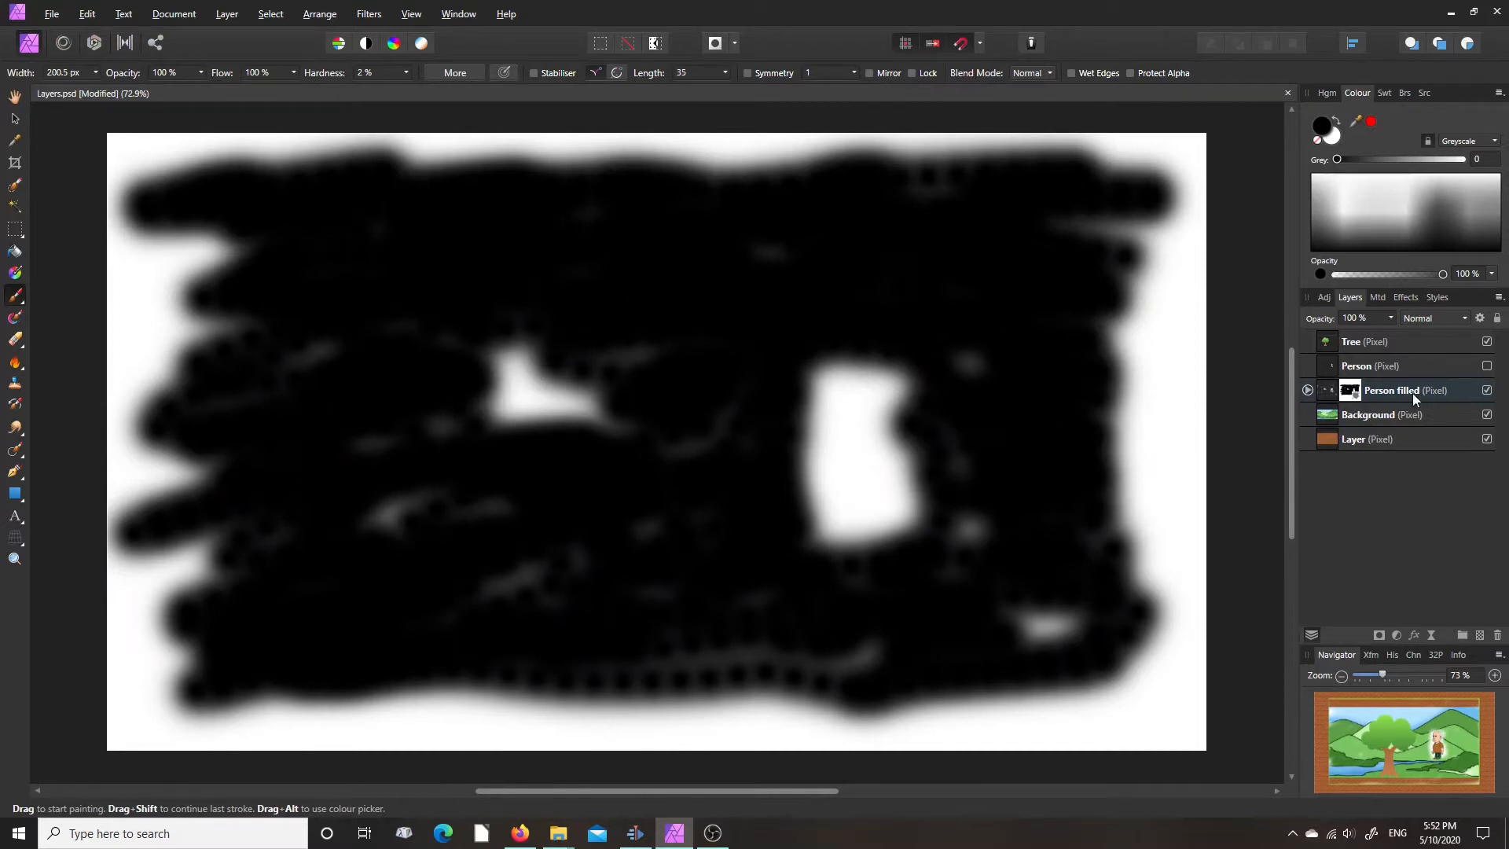
pyautogui.click(1350, 391)
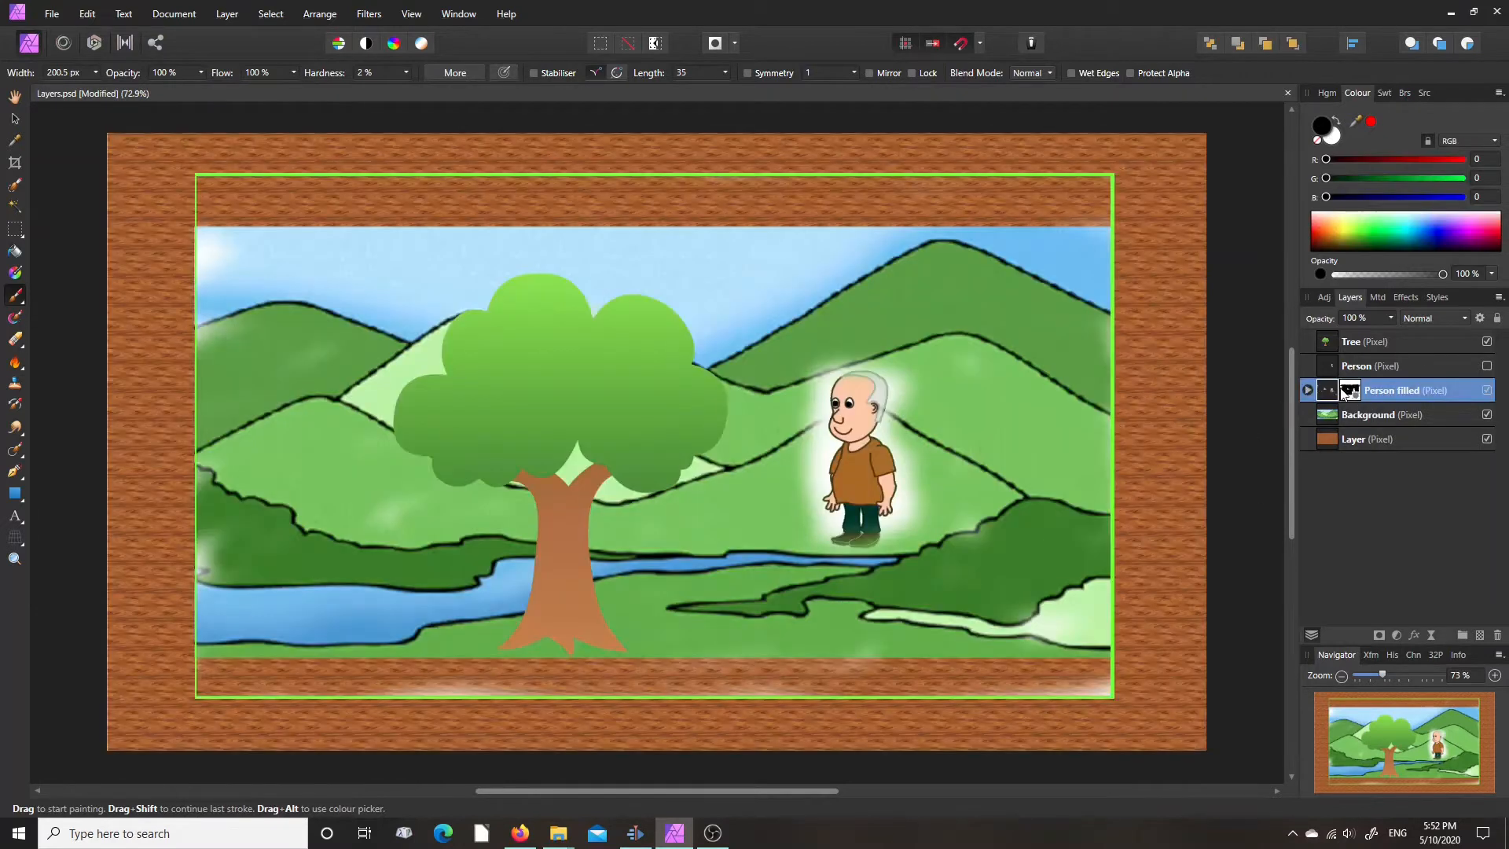
pyautogui.click(1350, 391)
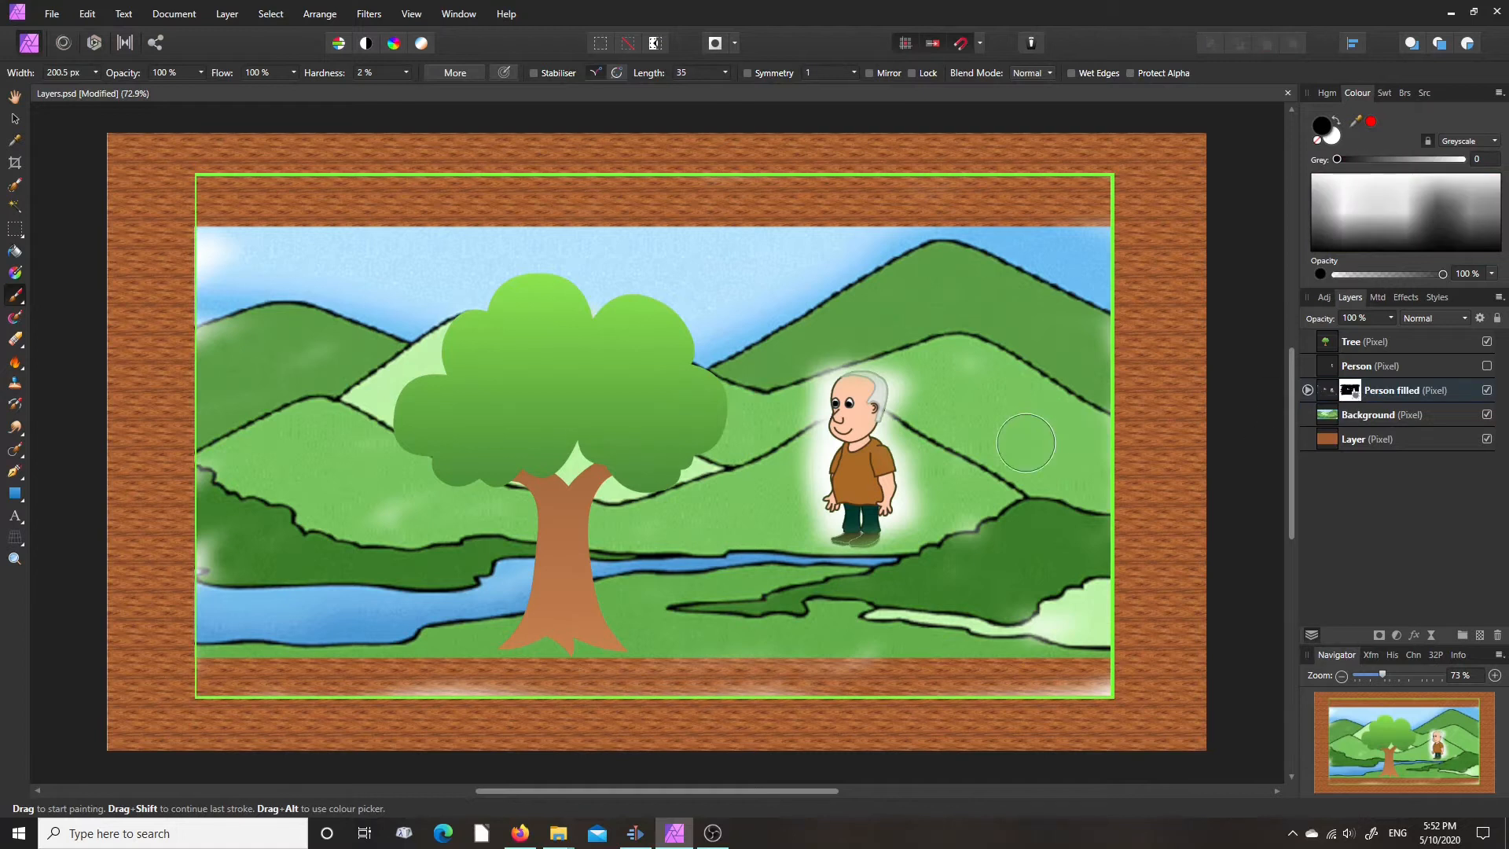
# - Paint the person's head out of the mask in black, and swap to white to paint the head and feet back in
pyautogui.moveTo(894, 389)
pyautogui.mouseDown()
pyautogui.moveTo(787, 413)
pyautogui.moveTo(847, 416)
pyautogui.moveTo(890, 400)
pyautogui.mouseUp()
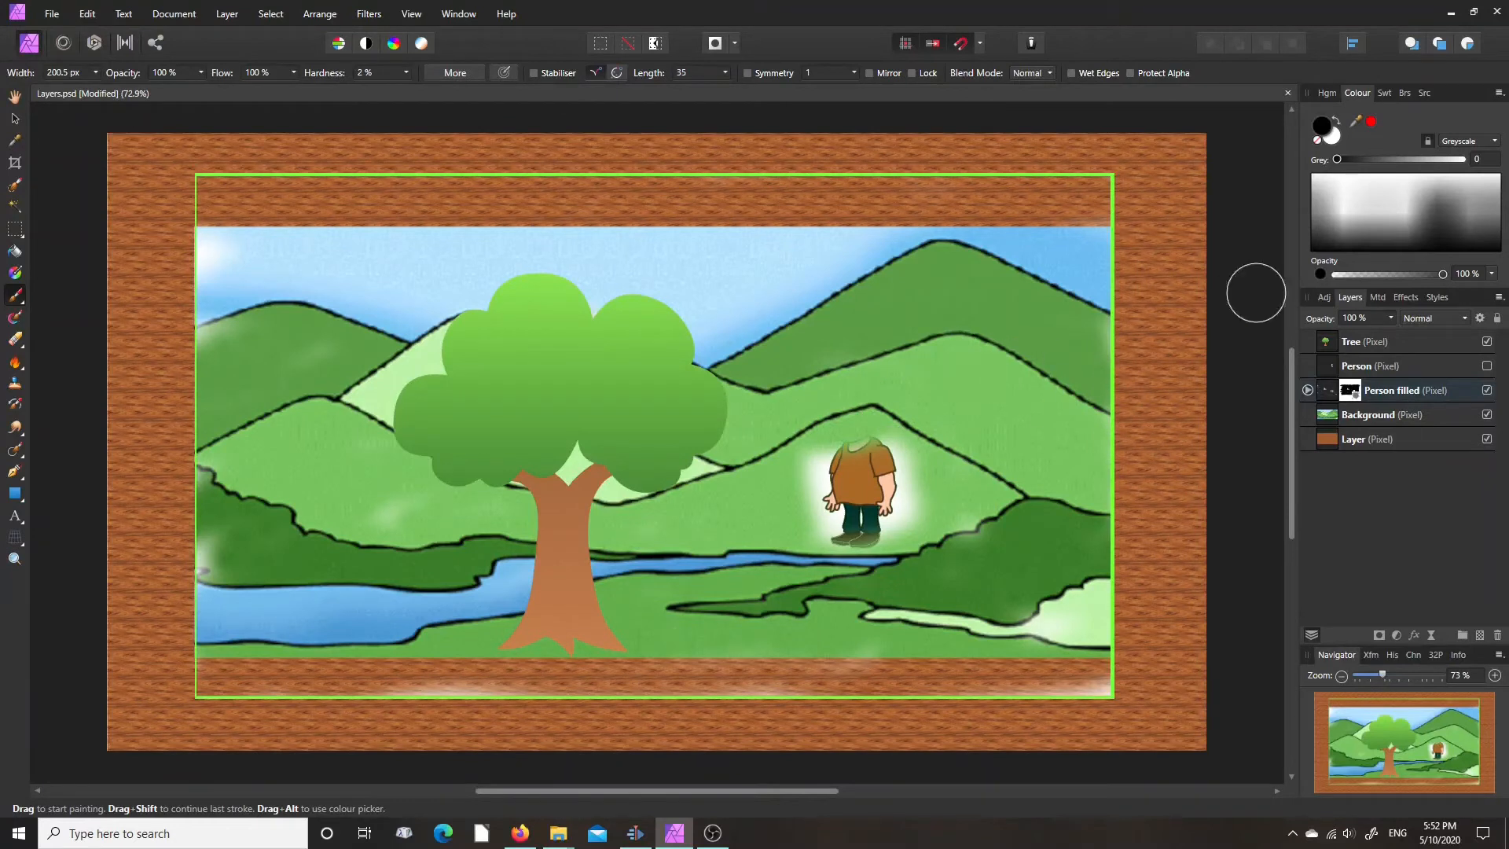
pyautogui.click(1337, 120)
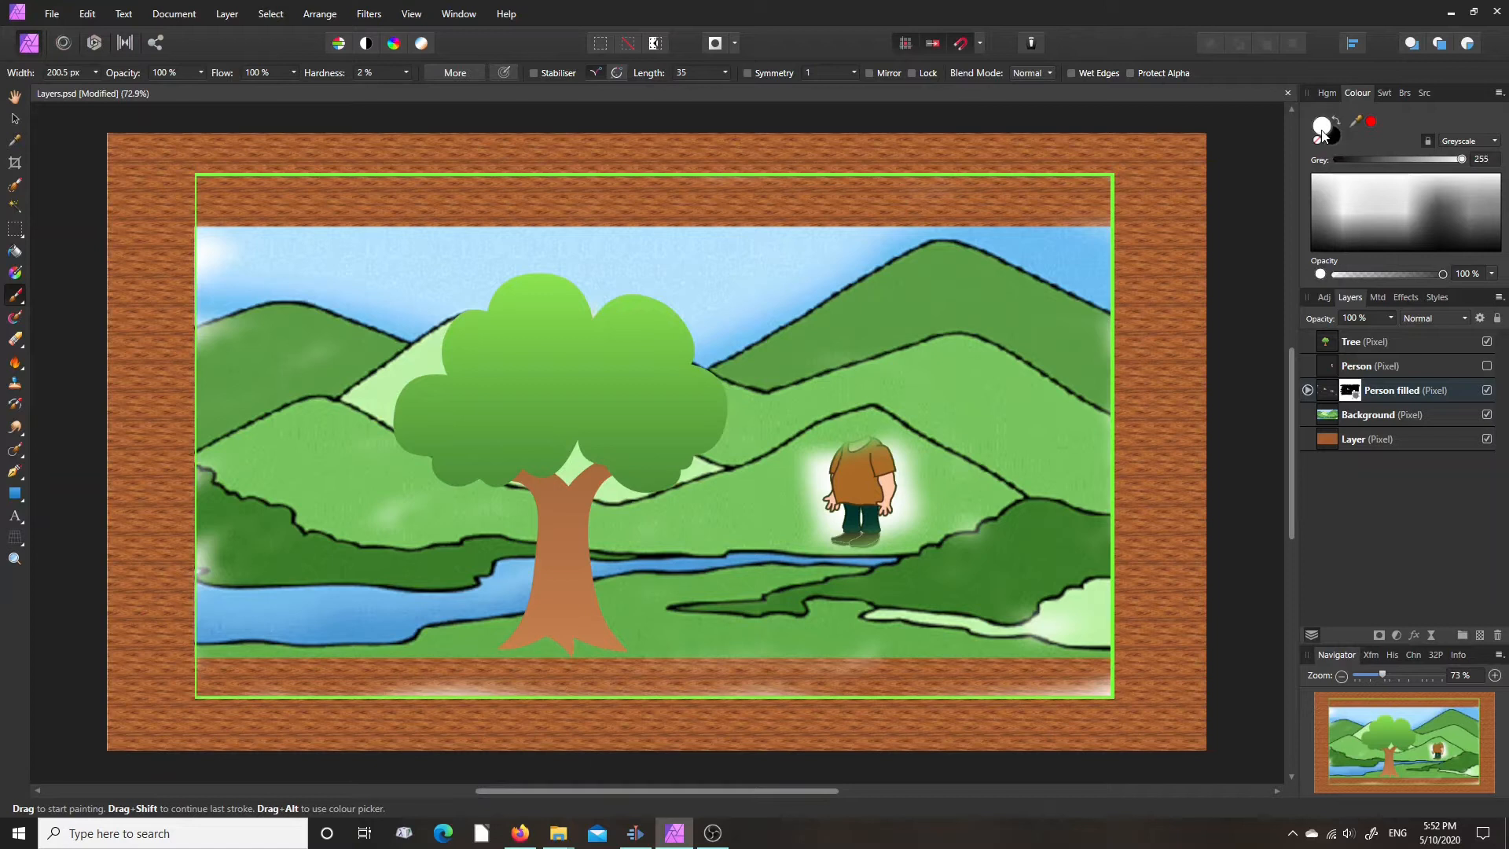
pyautogui.moveTo(978, 392); pyautogui.dragTo(953, 393)
pyautogui.moveTo(836, 451)
pyautogui.mouseDown()
pyautogui.moveTo(853, 462)
pyautogui.moveTo(873, 384)
pyautogui.moveTo(848, 389)
pyautogui.moveTo(843, 417)
pyautogui.moveTo(862, 391)
pyautogui.moveTo(840, 431)
pyautogui.moveTo(855, 441)
pyautogui.moveTo(857, 421)
pyautogui.mouseUp()
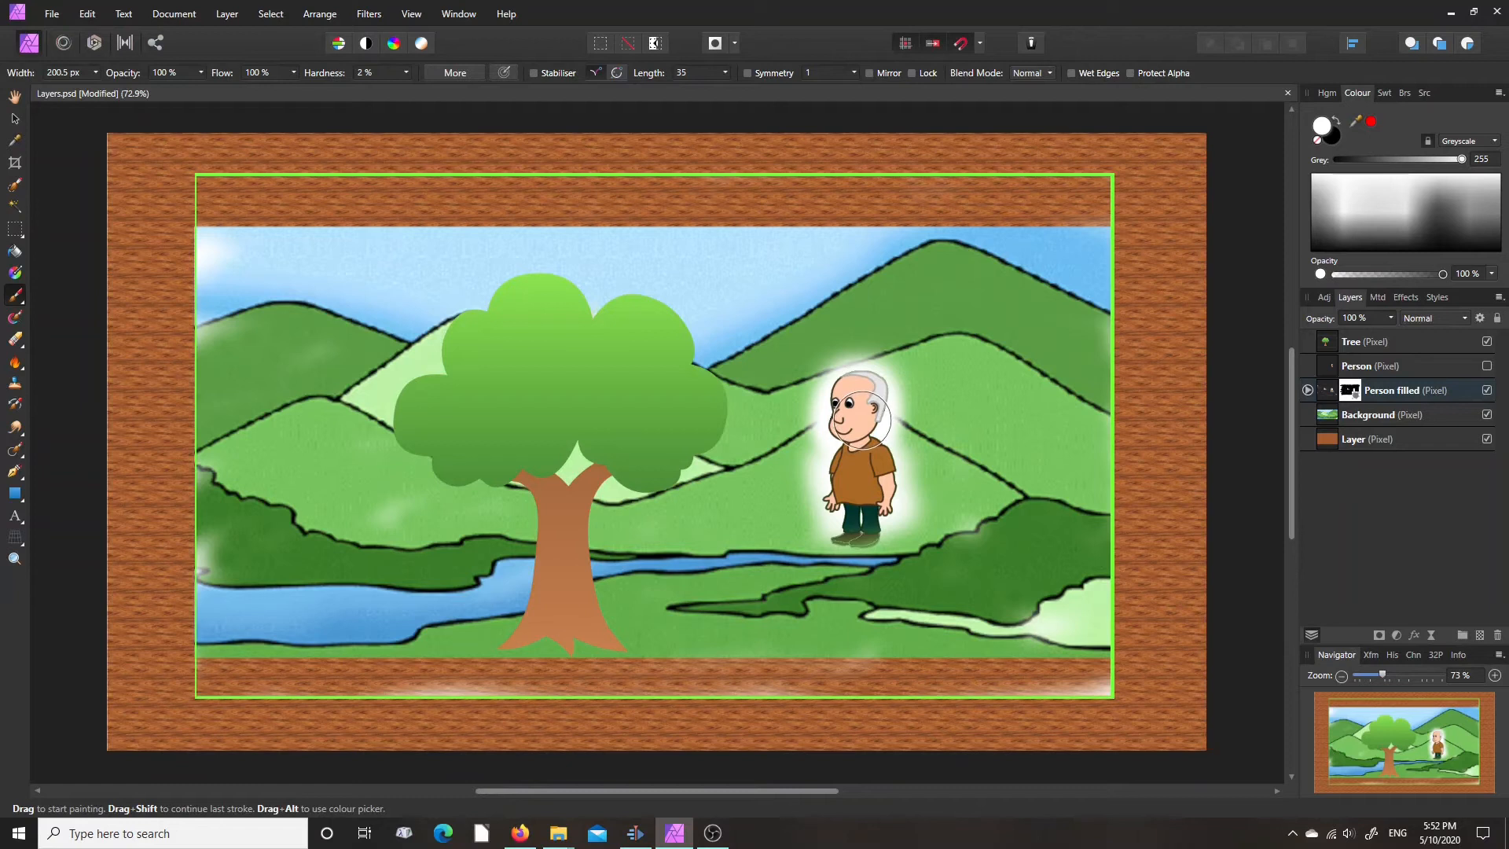
pyautogui.moveTo(804, 659); pyautogui.dragTo(820, 694)
pyautogui.moveTo(874, 548)
pyautogui.mouseDown()
pyautogui.moveTo(872, 527)
pyautogui.moveTo(867, 538)
pyautogui.mouseUp()
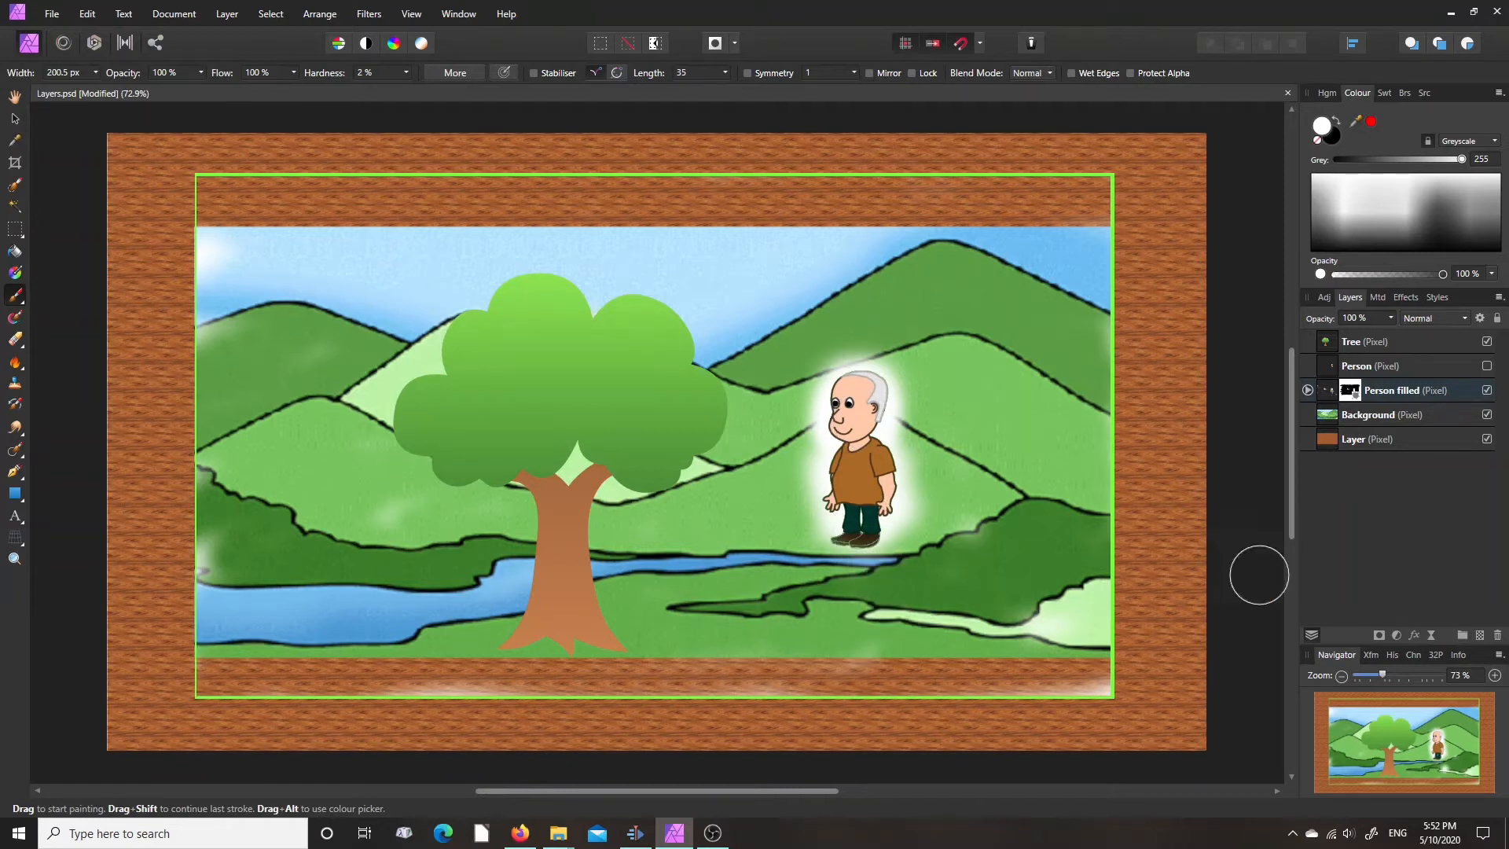